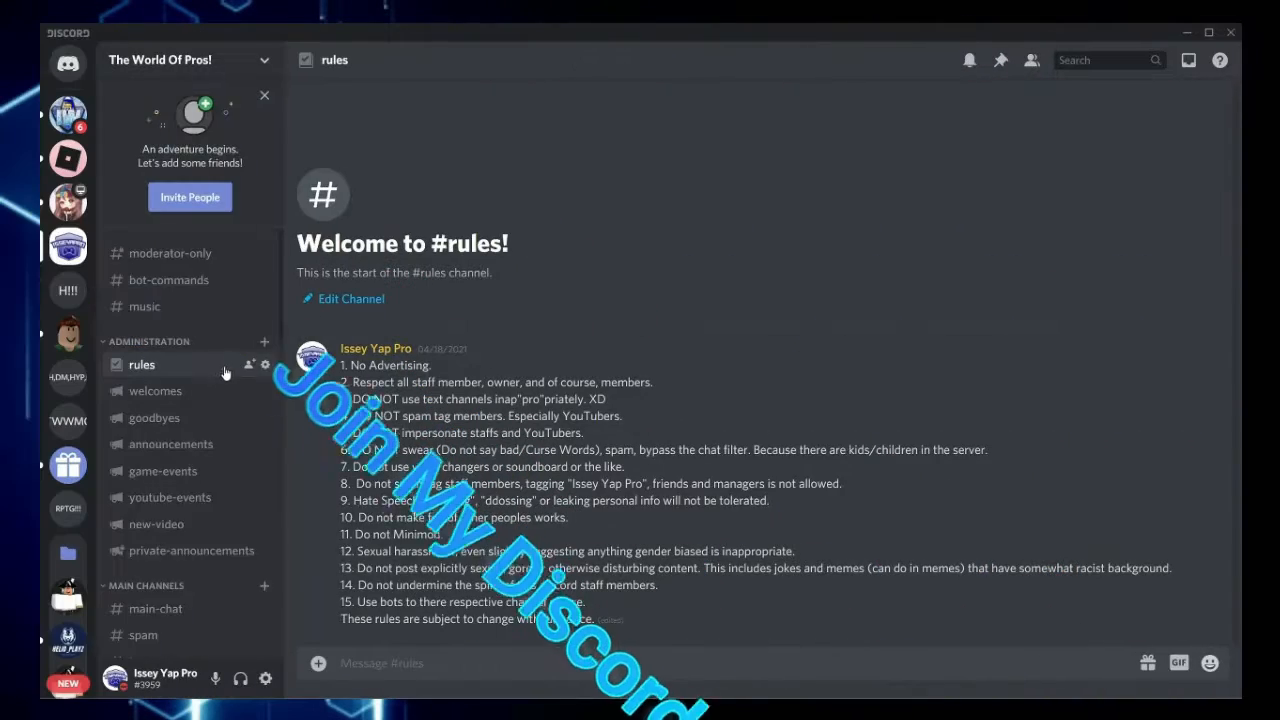
{"action": "scroll", "coordinate": [218, 380], "scroll_direction": "down", "scroll_amount": 4}
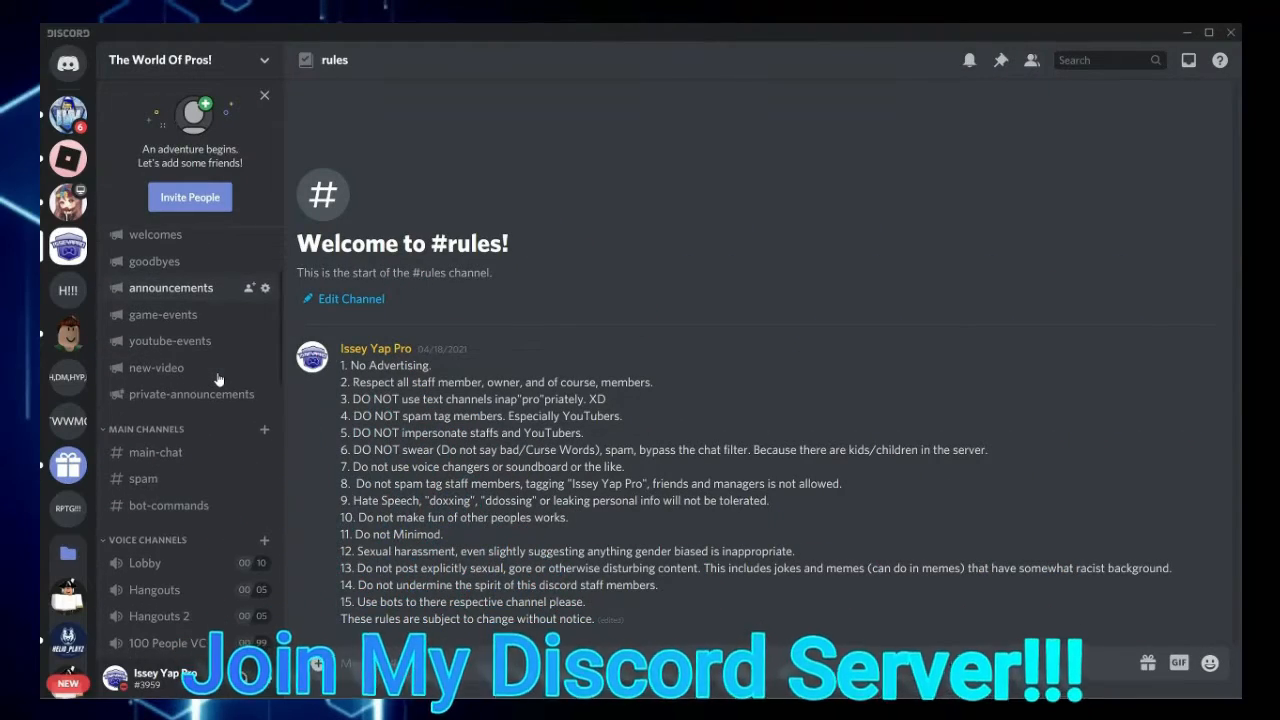
{"action": "scroll", "coordinate": [218, 378], "scroll_direction": "down", "scroll_amount": 4}
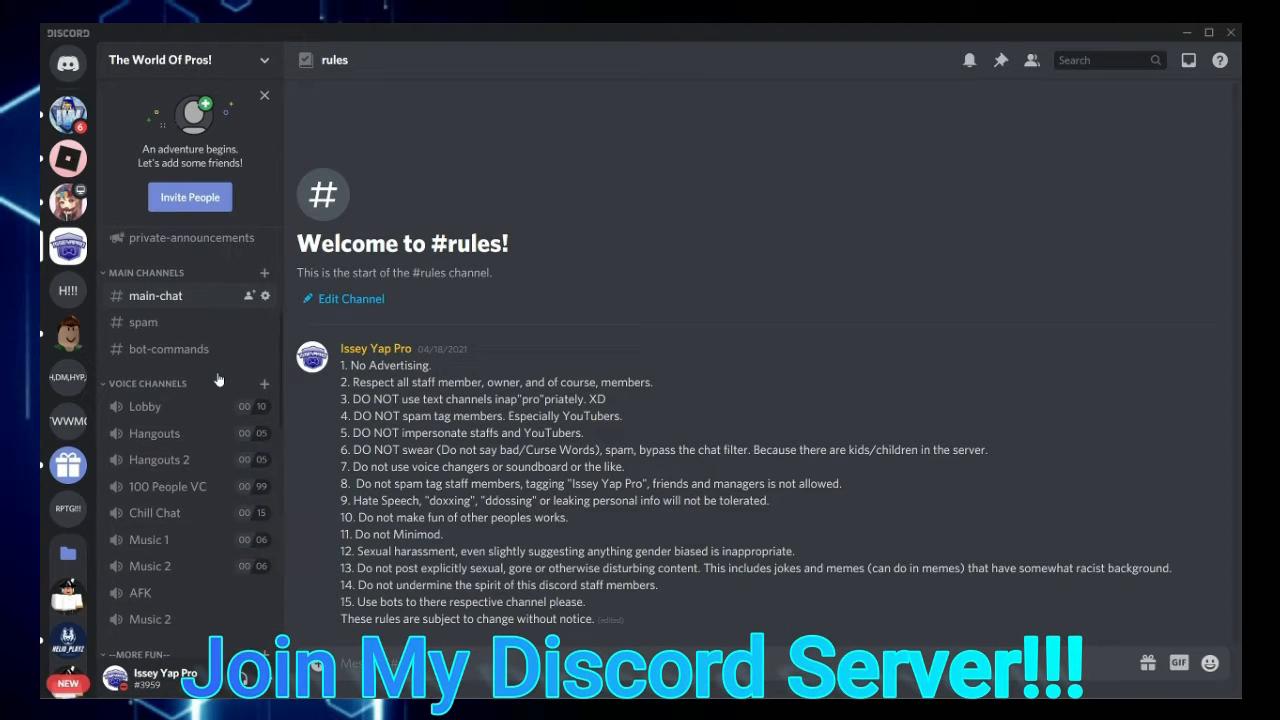
{"action": "scroll", "coordinate": [218, 380], "scroll_direction": "down", "scroll_amount": 4}
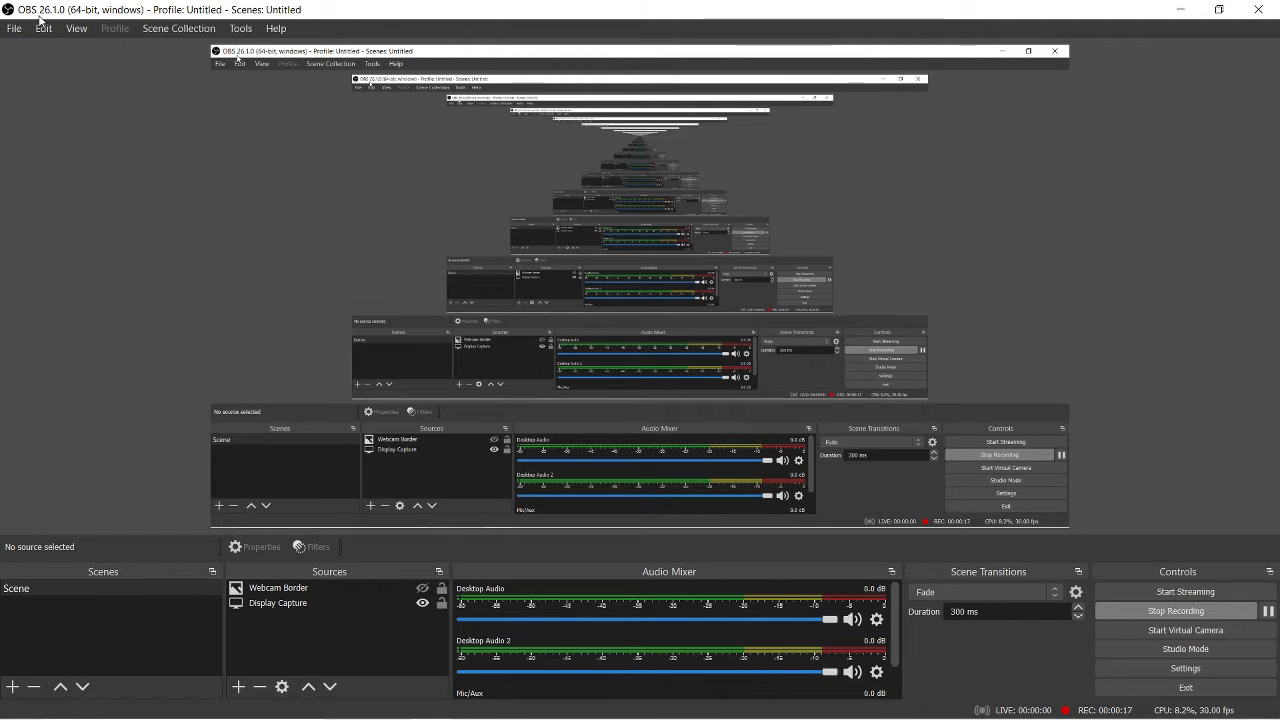
Switch to Chrome, search Google for "obs studio download" in a new tab and open the Download OBS Studio page on obsproject.com
{"action": "mouse_move", "coordinate": [335, 717]}
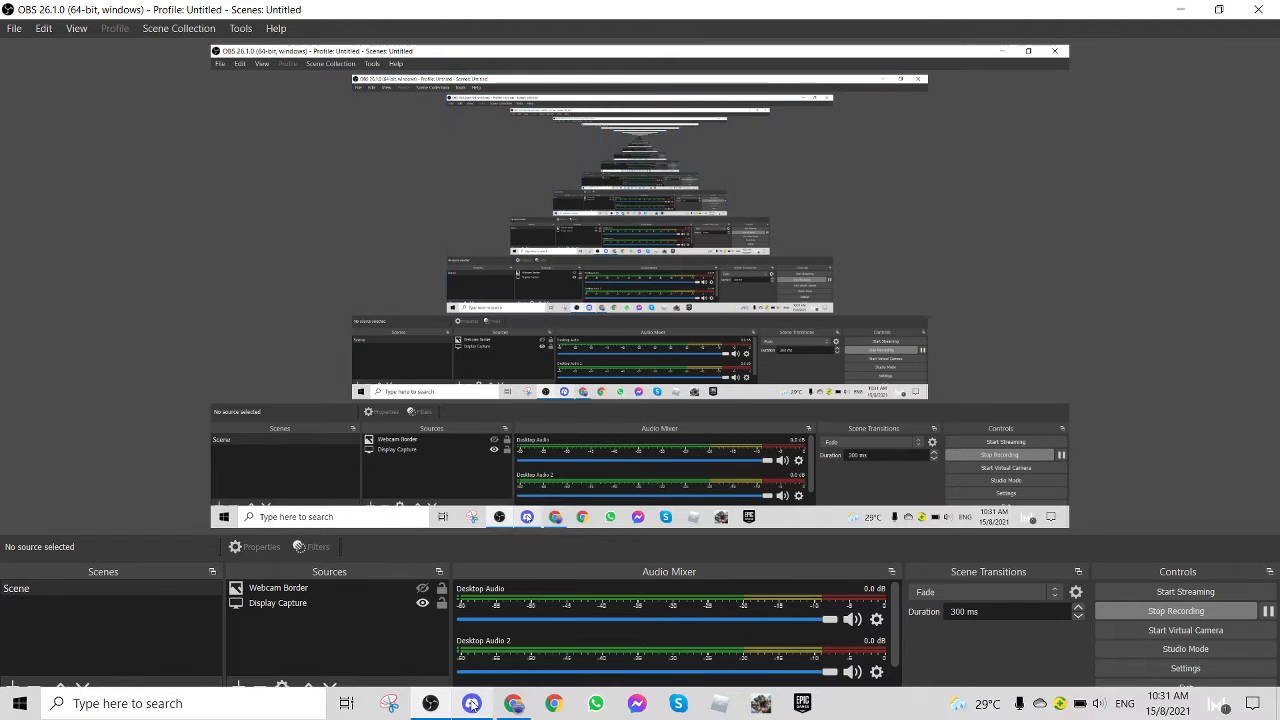
{"action": "mouse_move", "coordinate": [471, 703]}
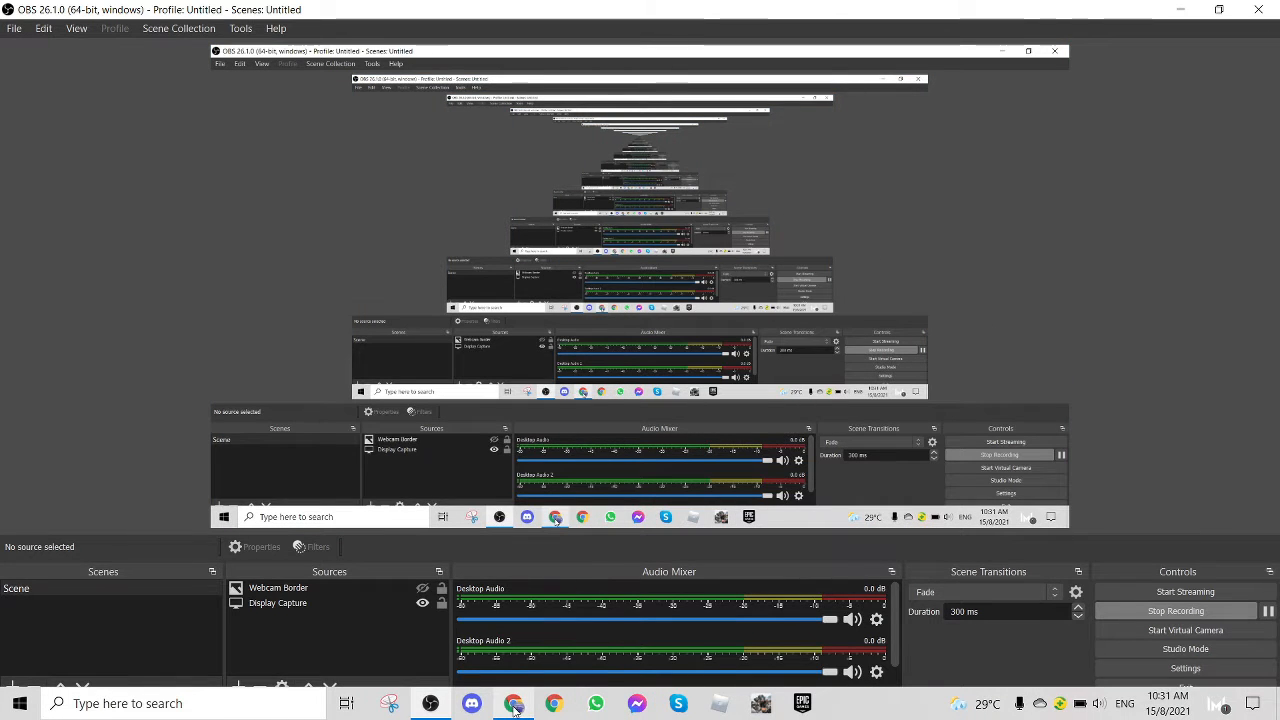
{"action": "mouse_move", "coordinate": [514, 708]}
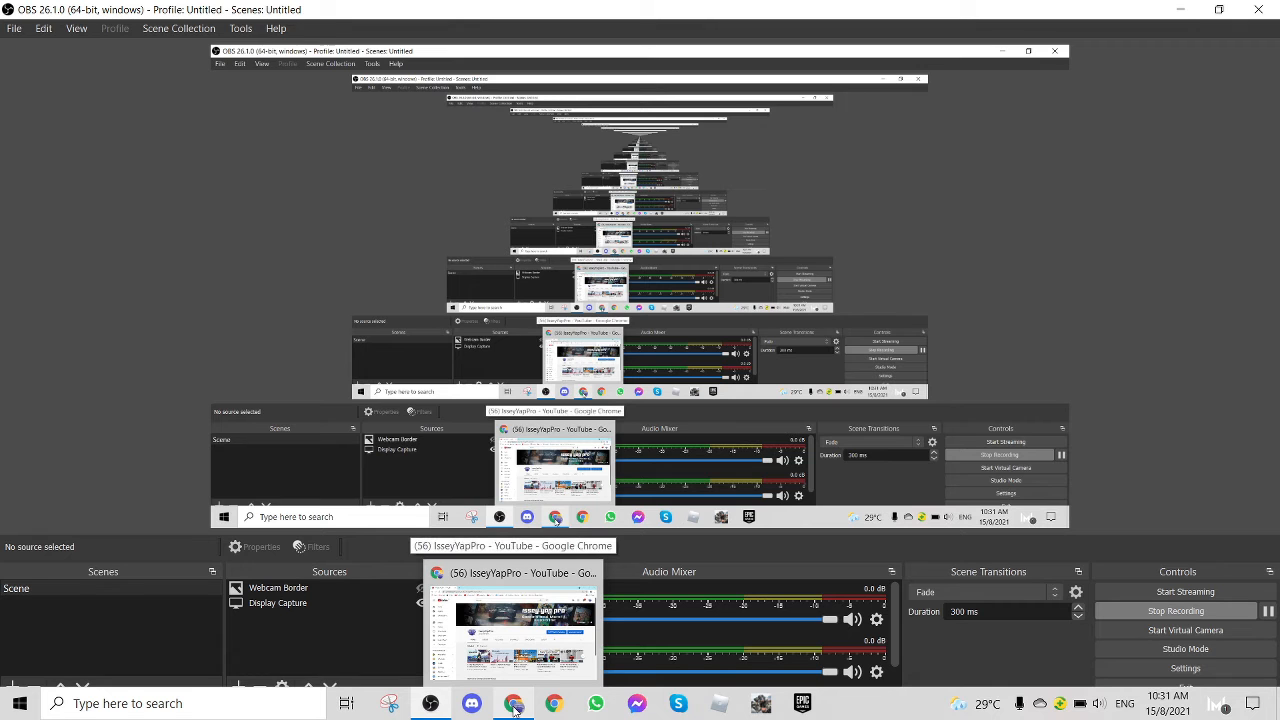
{"action": "left_click", "coordinate": [517, 709]}
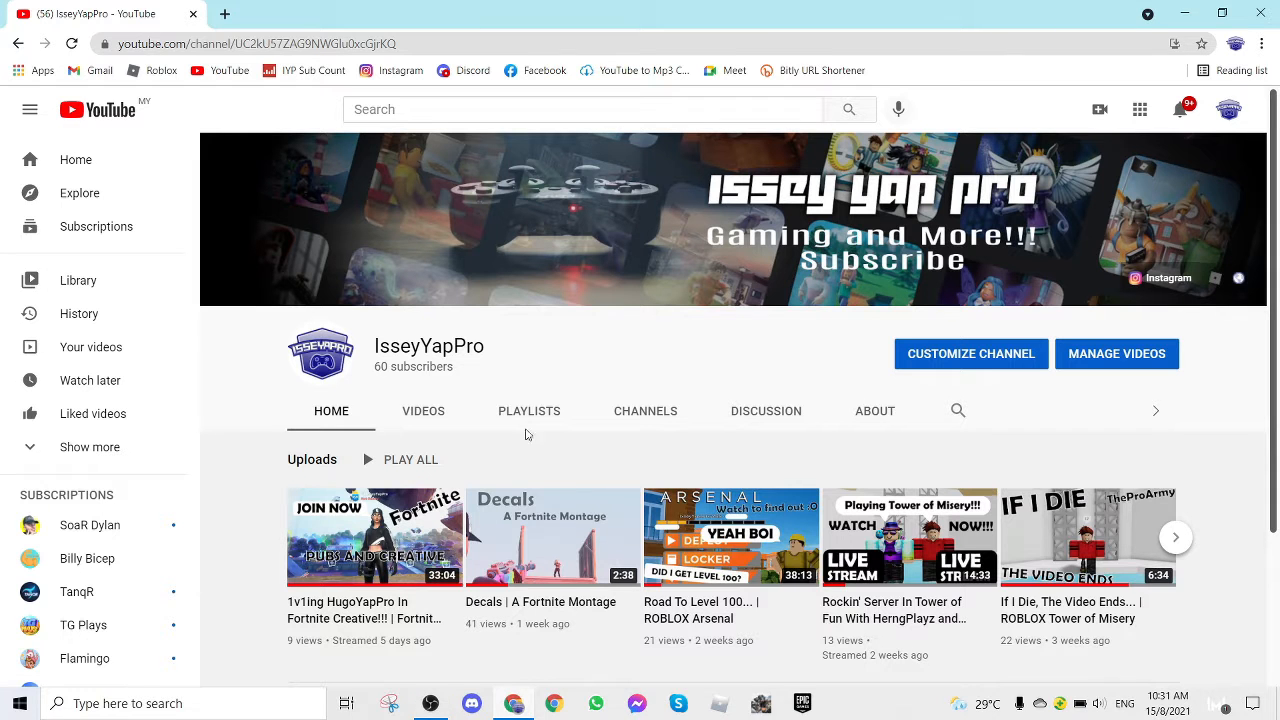
{"action": "left_click", "coordinate": [224, 13]}
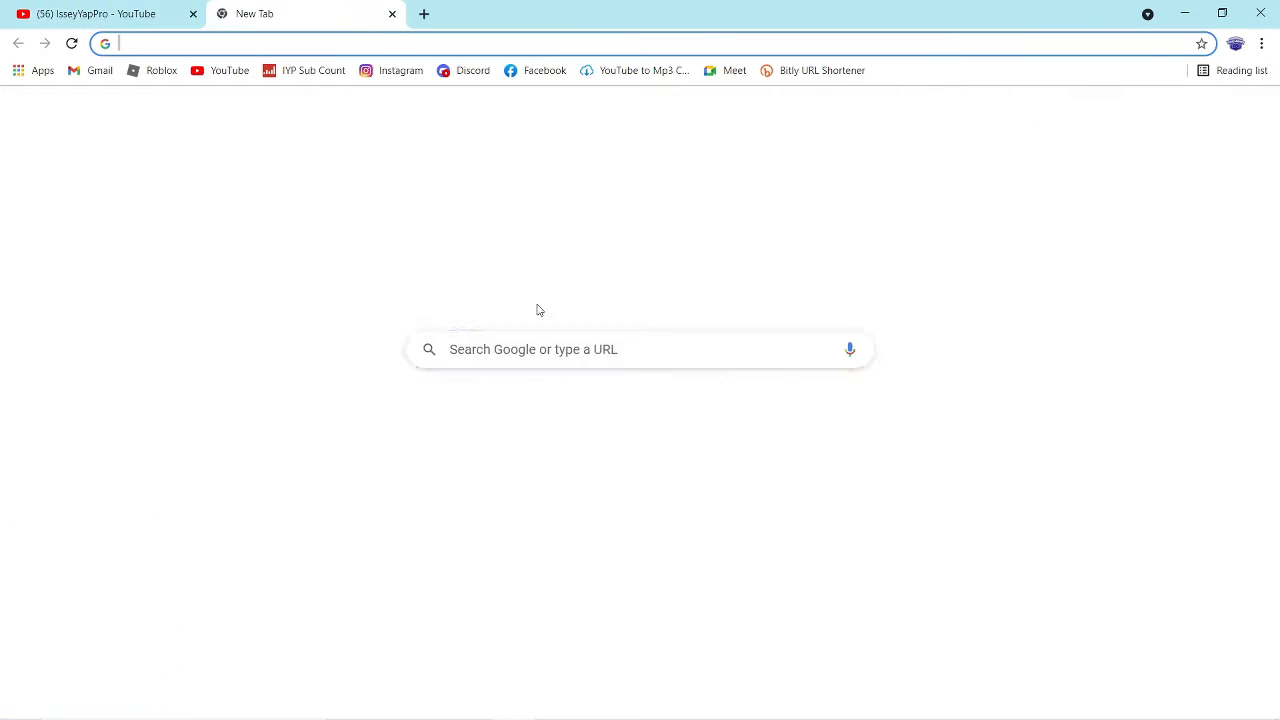
{"action": "left_click", "coordinate": [512, 358]}
{"action": "type", "text": "obs studio"}
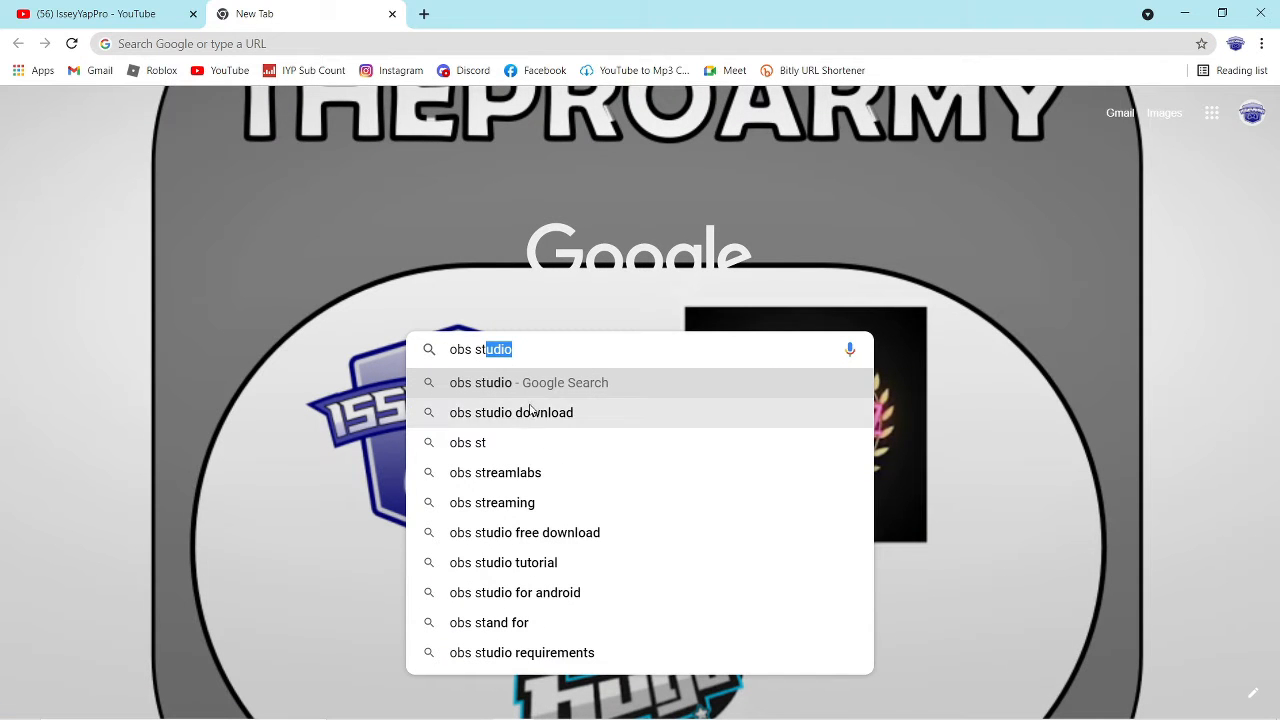
{"action": "left_click", "coordinate": [528, 413]}
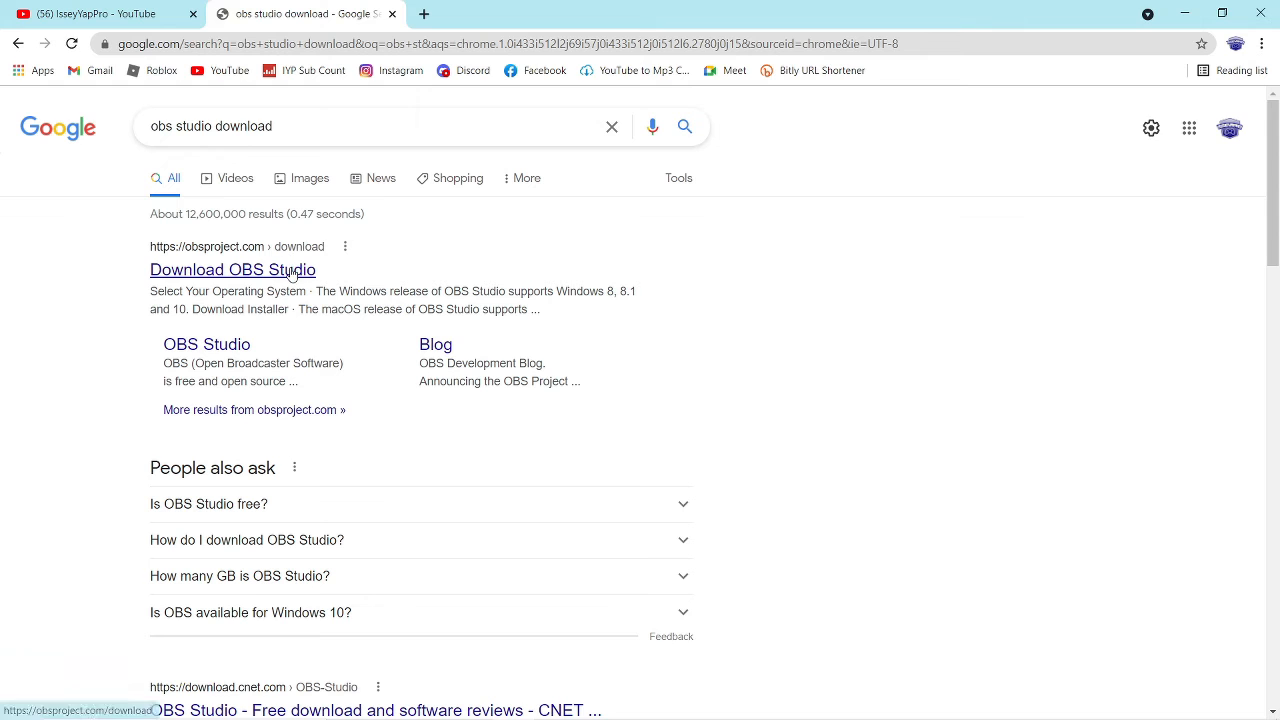
{"action": "left_click", "coordinate": [291, 271]}
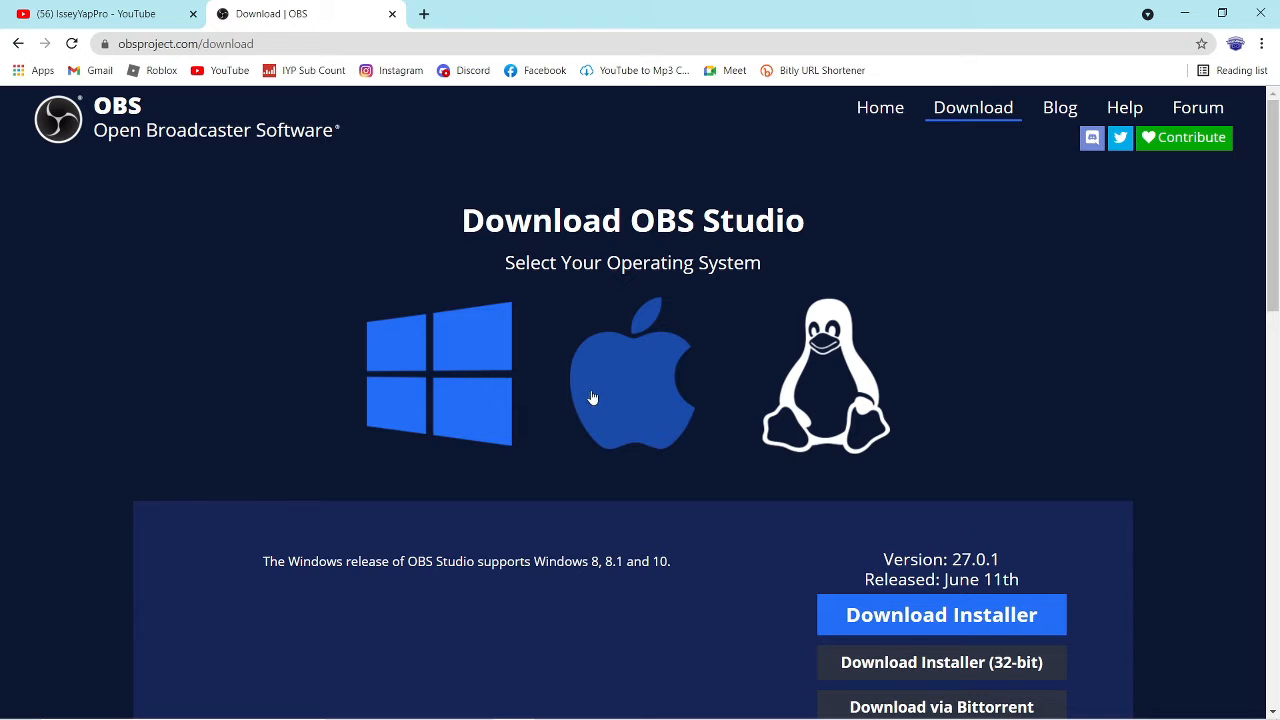
Look over the operating system choices on the OBS download page, close that page and switch back to OBS Studio
{"action": "scroll", "coordinate": [630, 340], "scroll_direction": "down", "scroll_amount": 3}
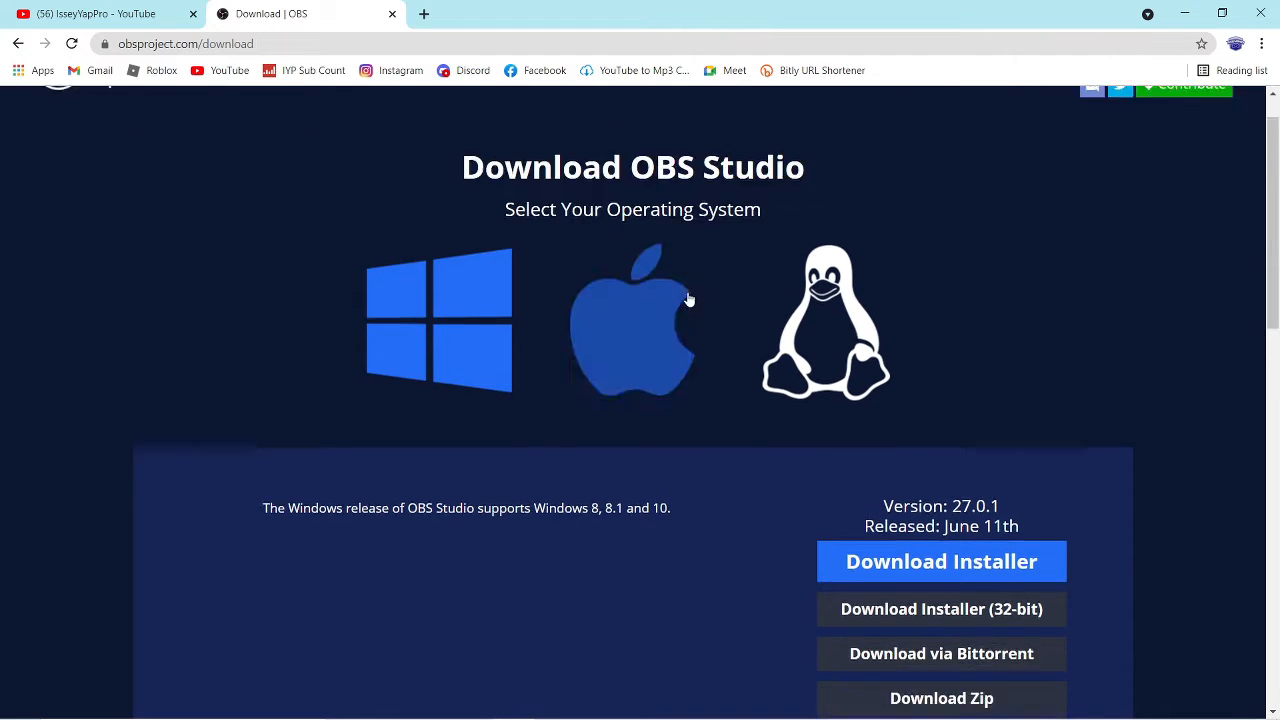
{"action": "scroll", "coordinate": [763, 494], "scroll_direction": "up", "scroll_amount": 3}
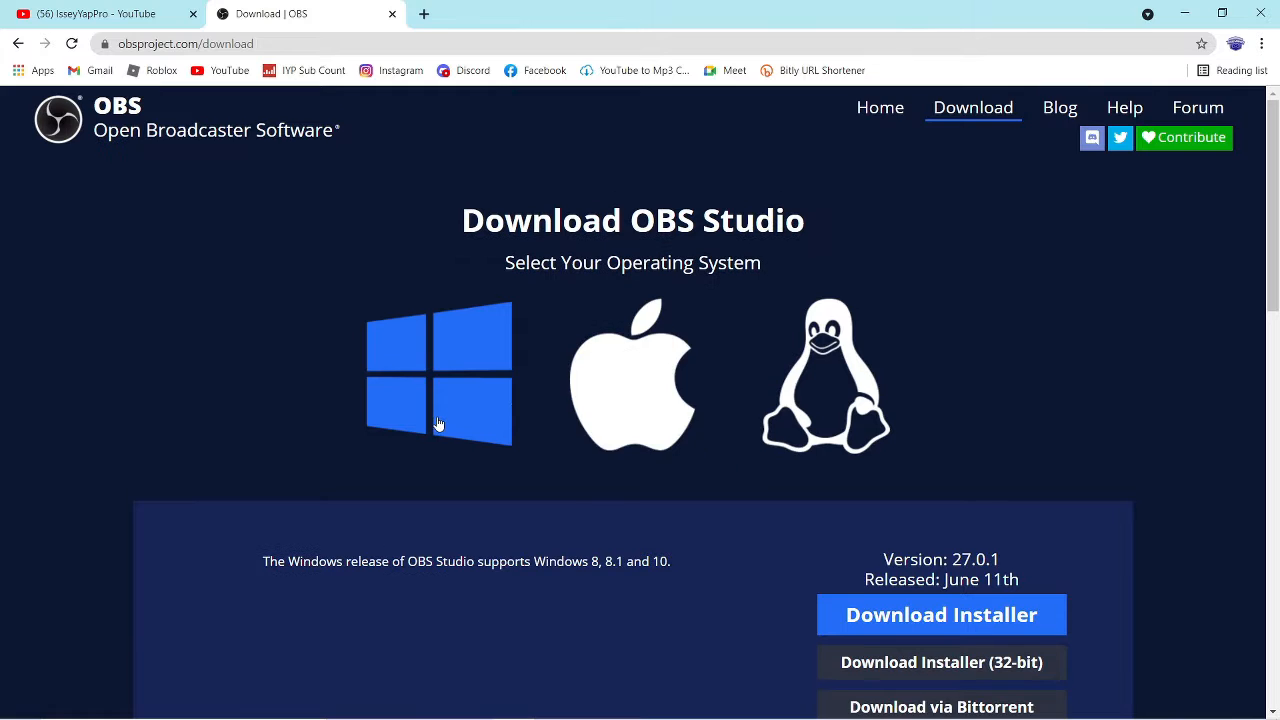
{"action": "left_click", "coordinate": [391, 14]}
{"action": "mouse_move", "coordinate": [752, 712]}
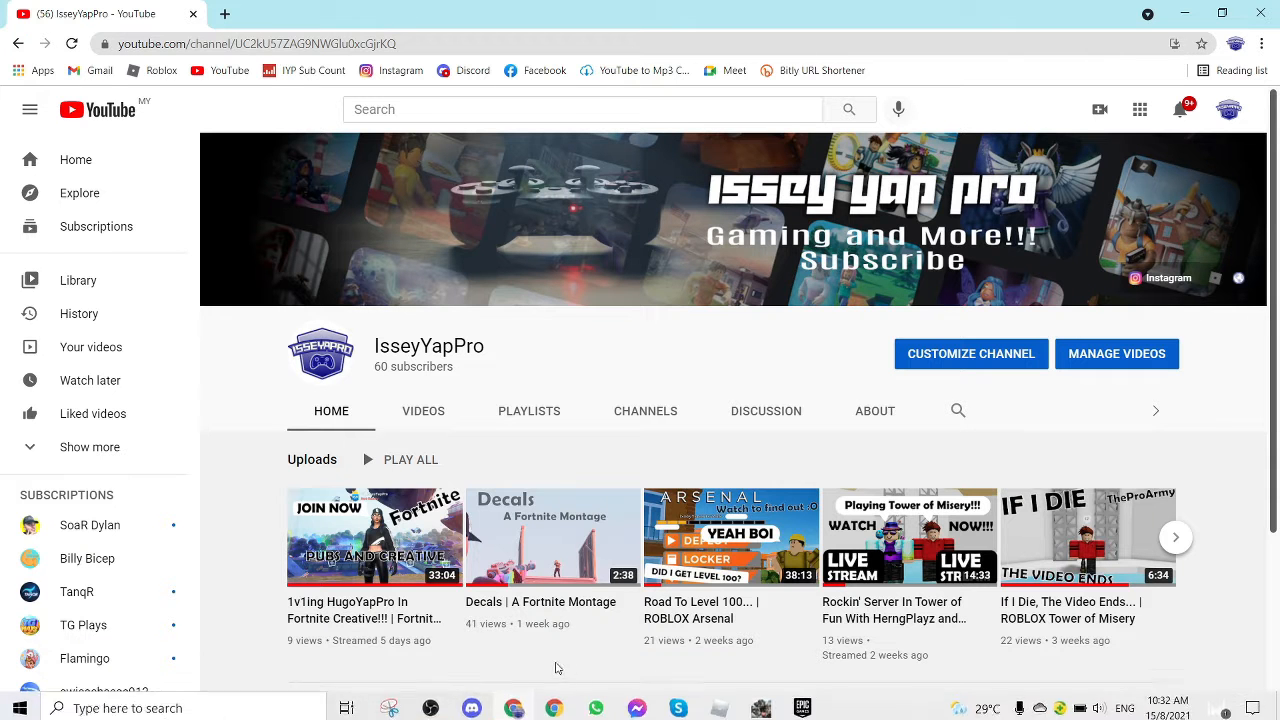
{"action": "left_click", "coordinate": [433, 704]}
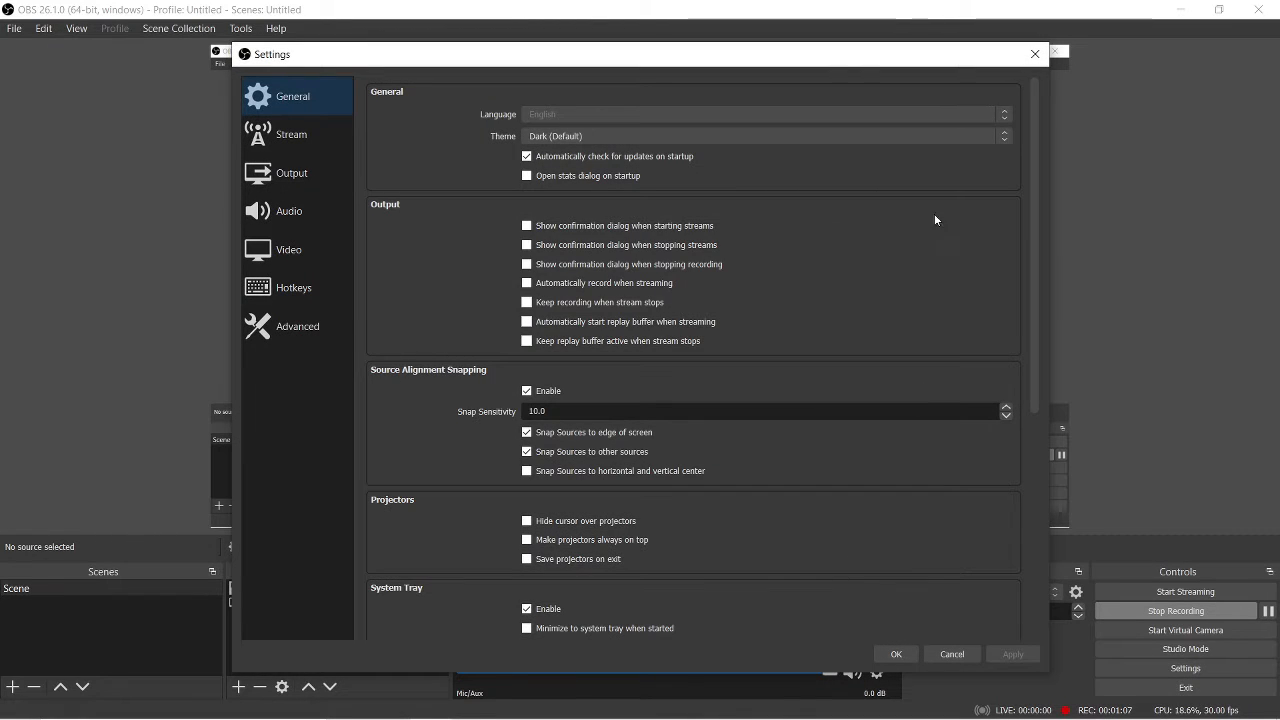
Review the General, Stream, Output, Video and Hotkeys settings of OBS and close the settings
{"action": "left_click_drag", "start_coordinate": [618, 56], "coordinate": [644, 65]}
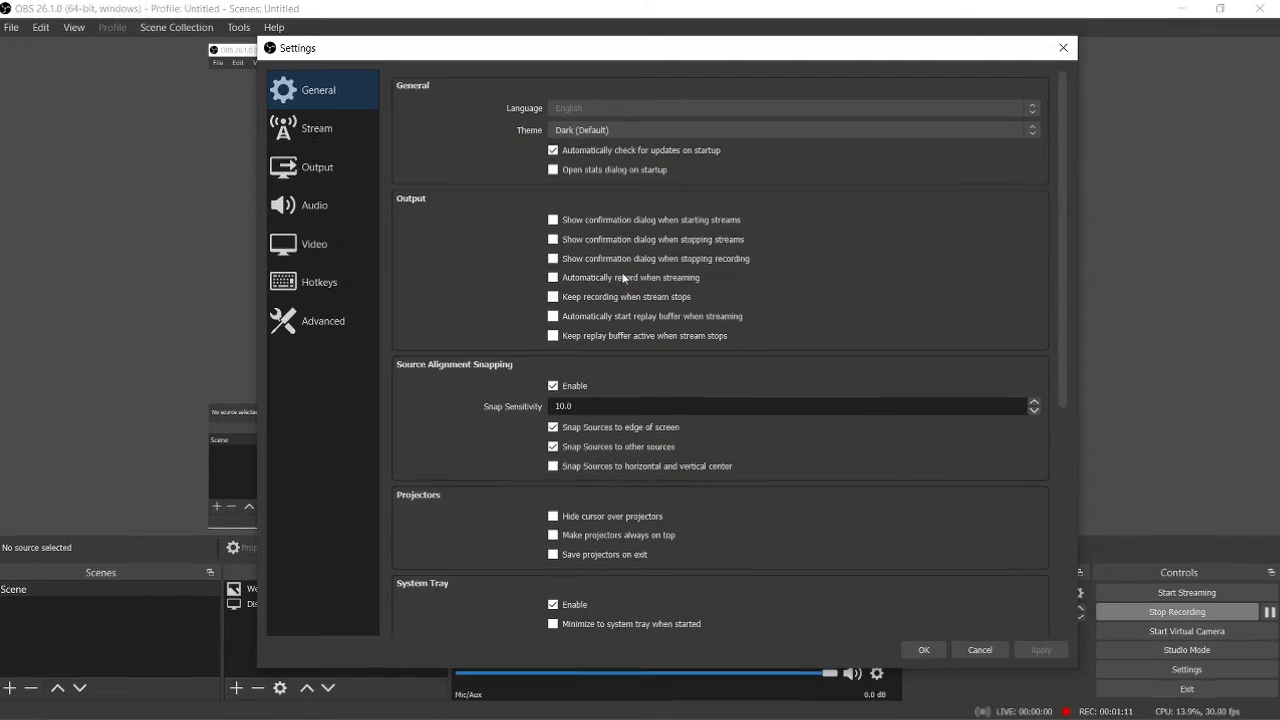
{"action": "scroll", "coordinate": [748, 479], "scroll_direction": "down", "scroll_amount": 5}
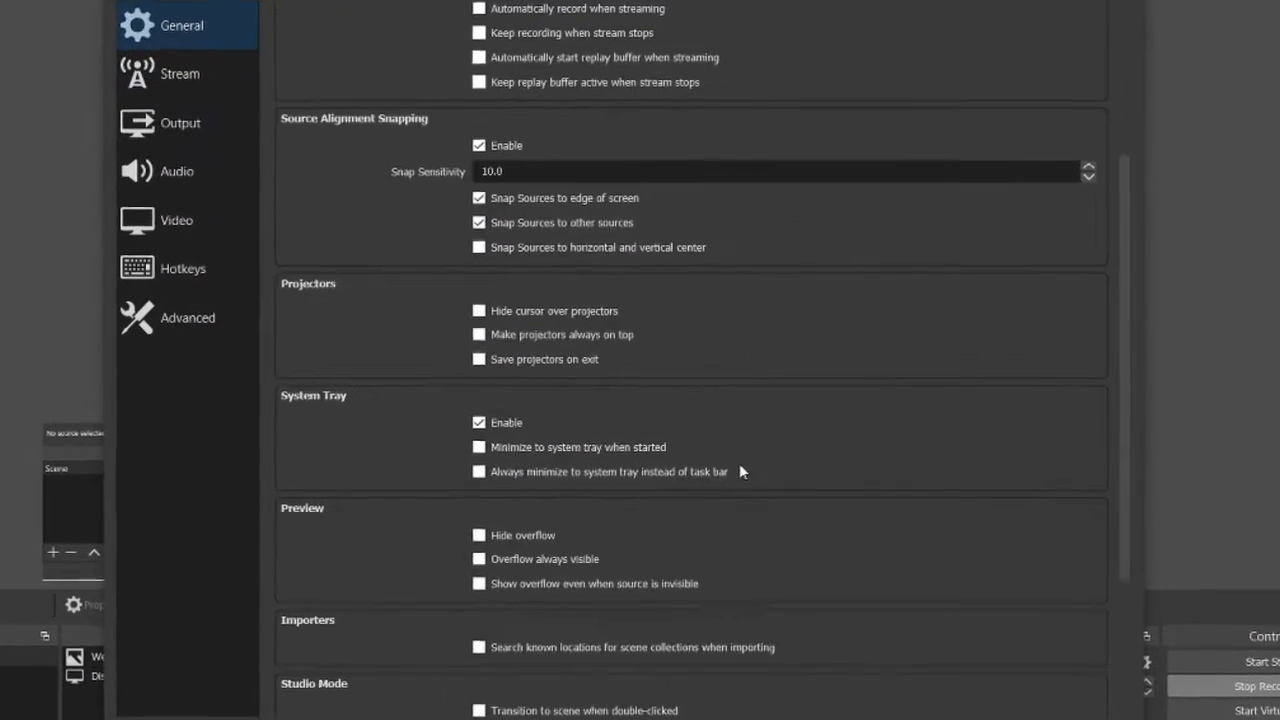
{"action": "scroll", "coordinate": [739, 463], "scroll_direction": "up", "scroll_amount": 5}
{"action": "left_click", "coordinate": [220, 90]}
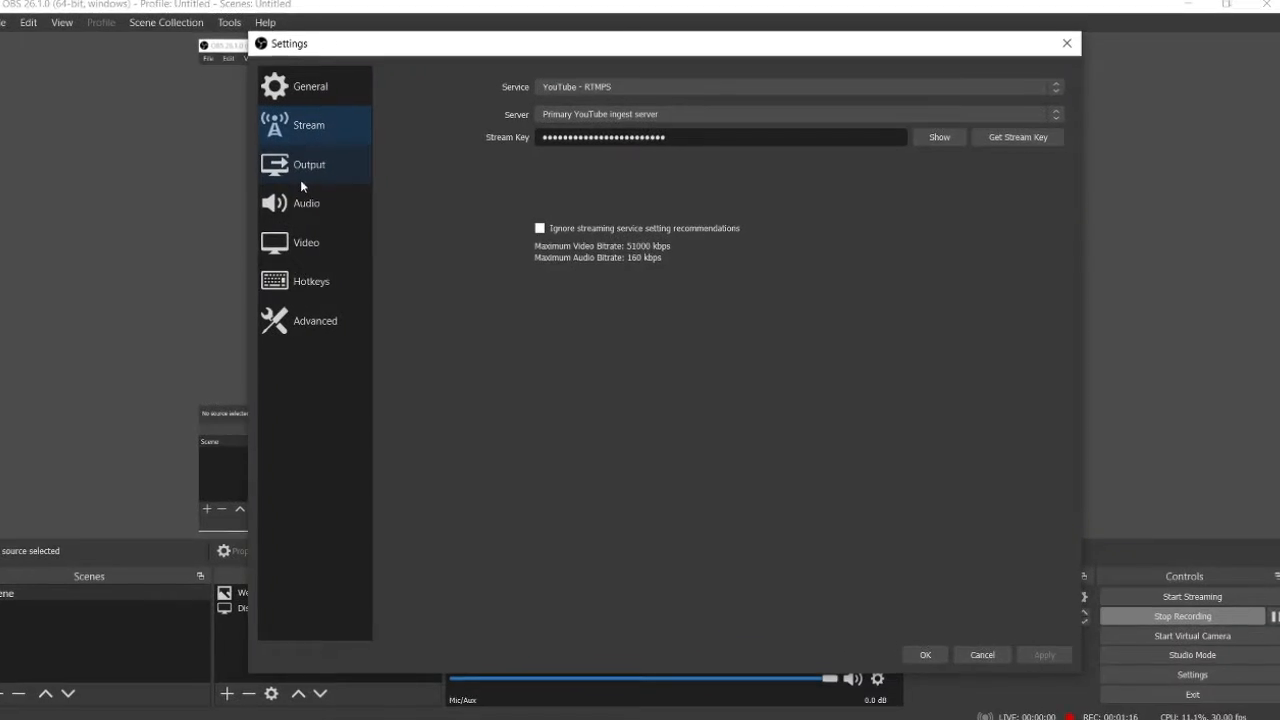
{"action": "left_click", "coordinate": [301, 178]}
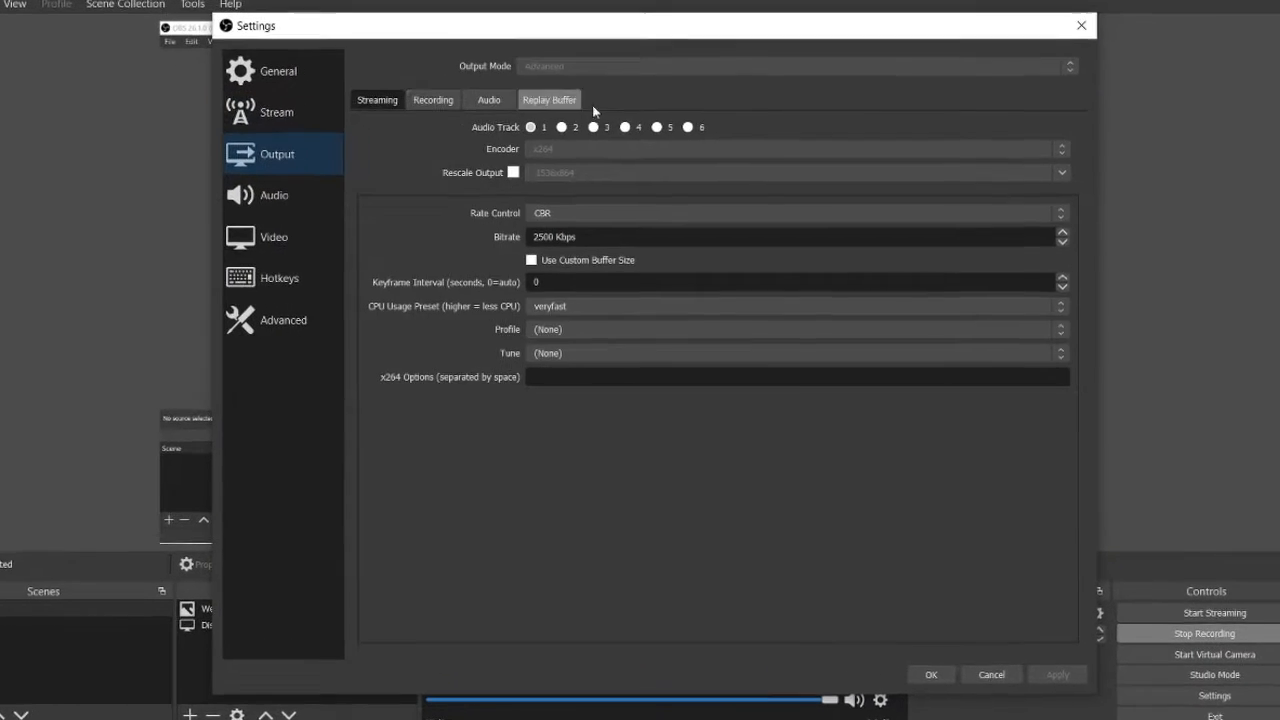
{"action": "left_click", "coordinate": [296, 130]}
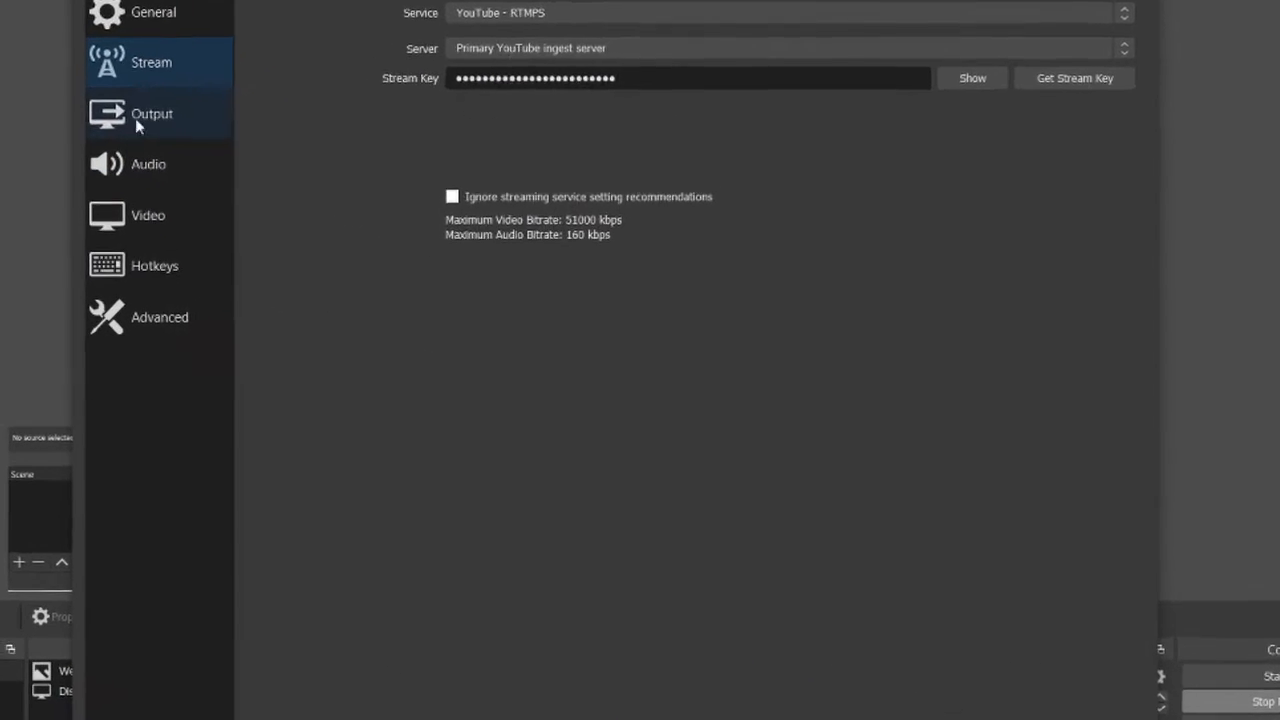
{"action": "left_click", "coordinate": [135, 118]}
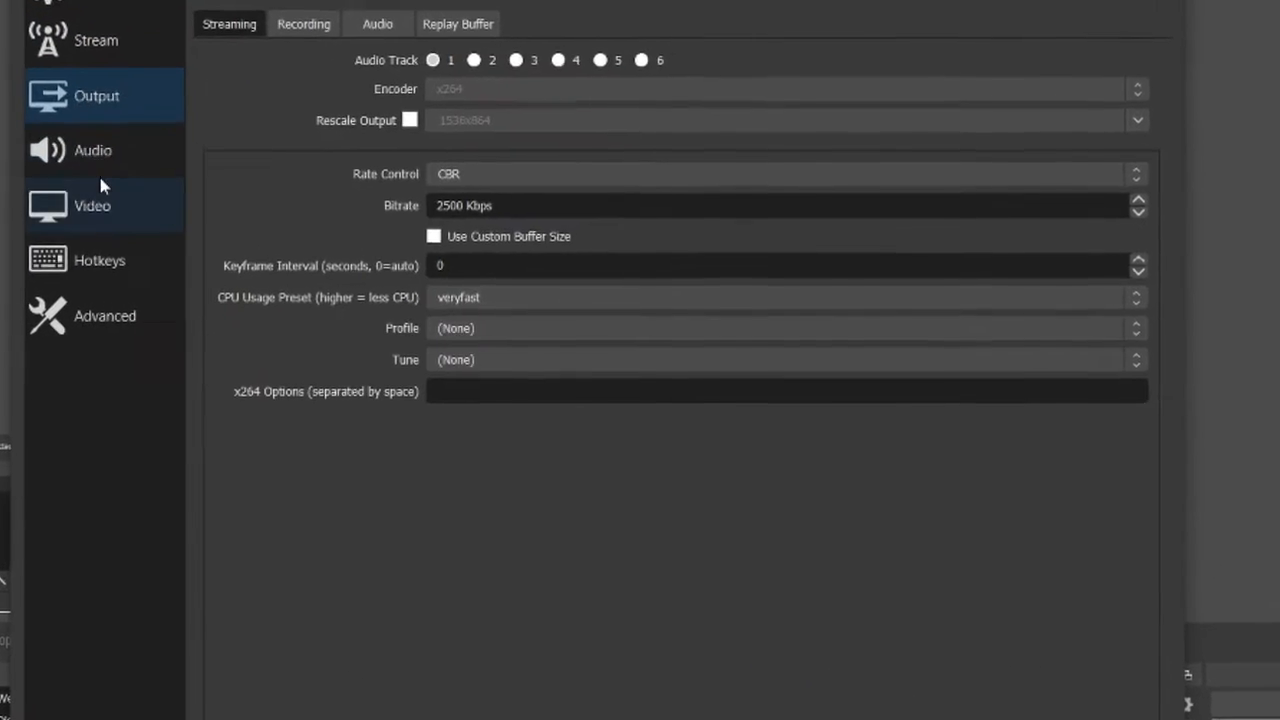
{"action": "left_click", "coordinate": [155, 215]}
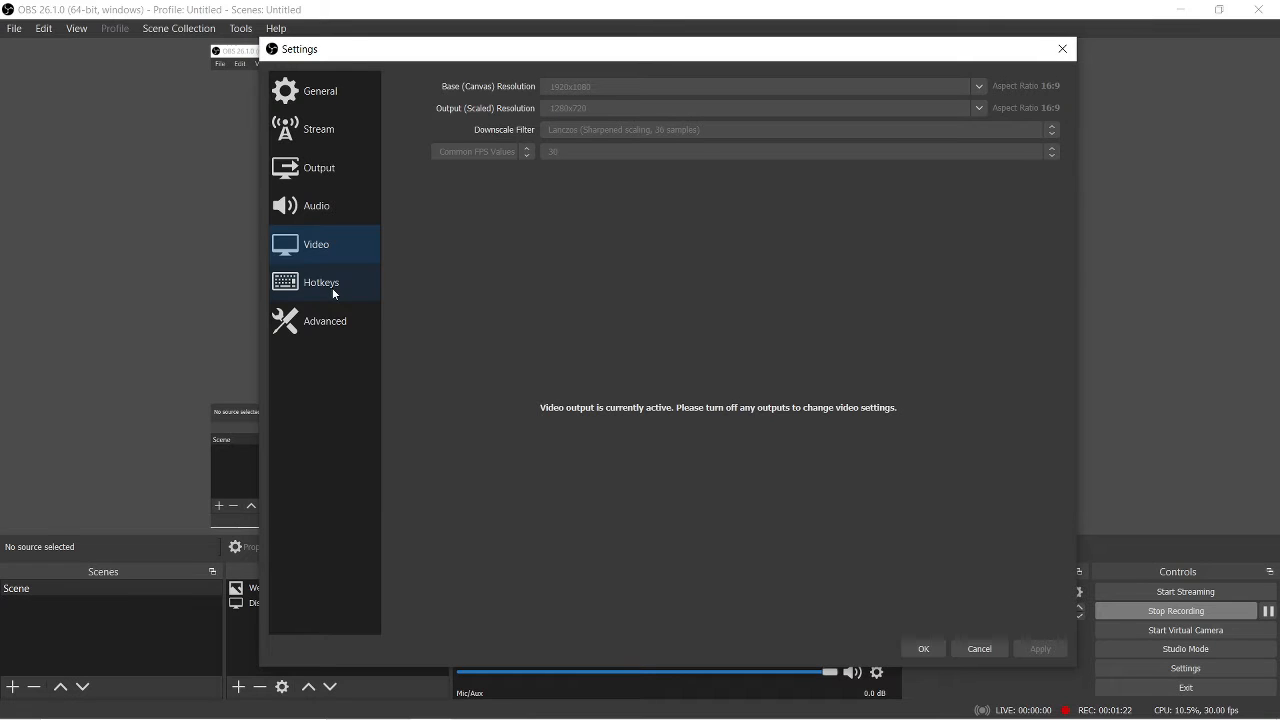
{"action": "left_click", "coordinate": [333, 290]}
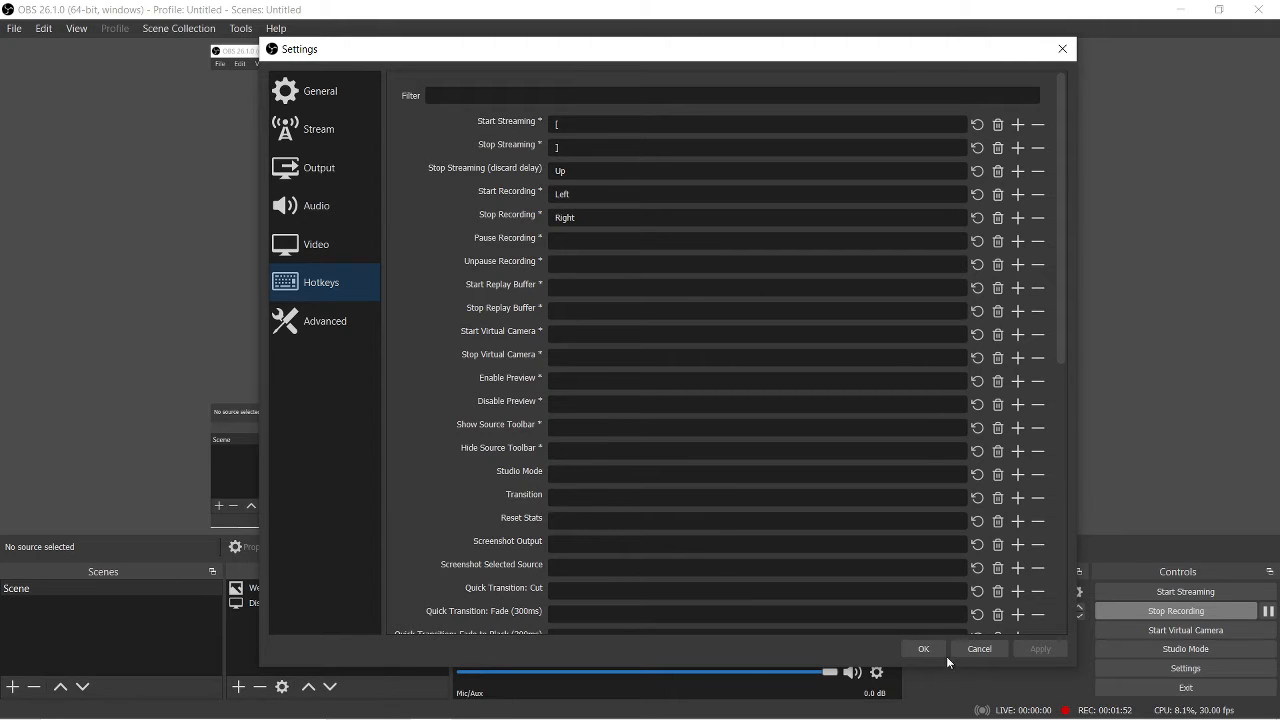
{"action": "left_click", "coordinate": [913, 652]}
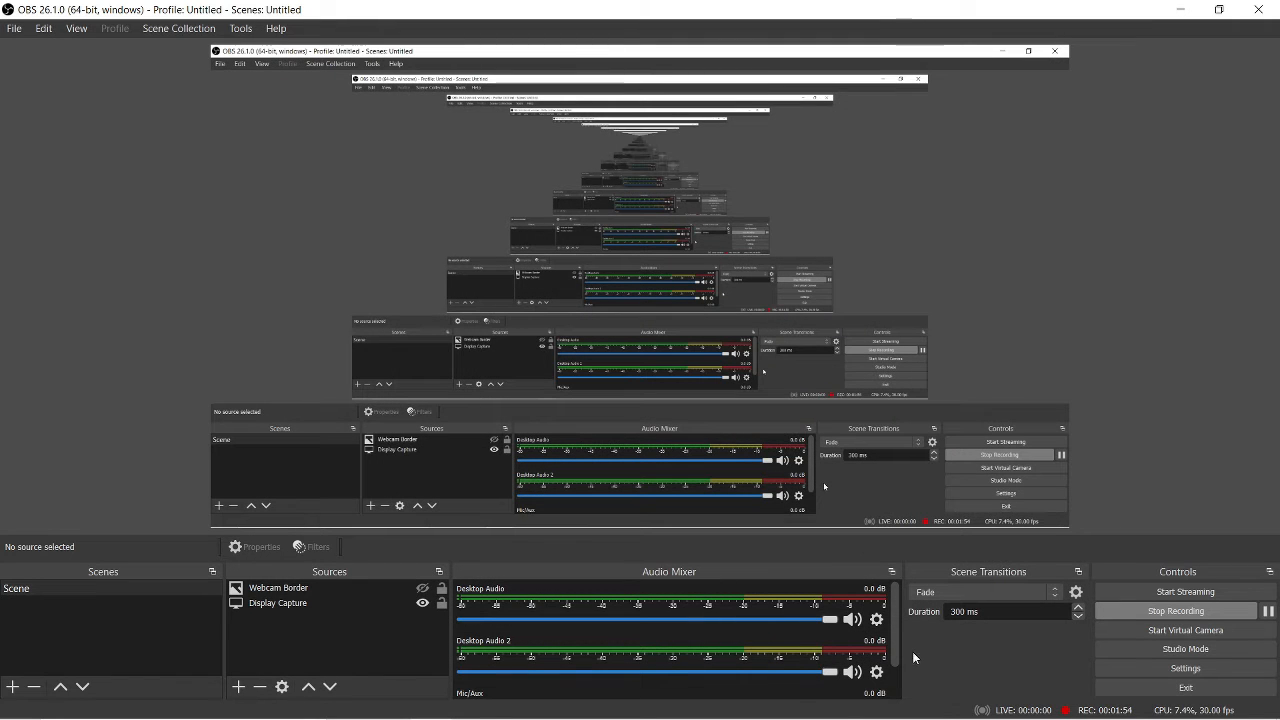
Hide the Display Capture source, show it again and select it in the preview
{"action": "left_click", "coordinate": [422, 604]}
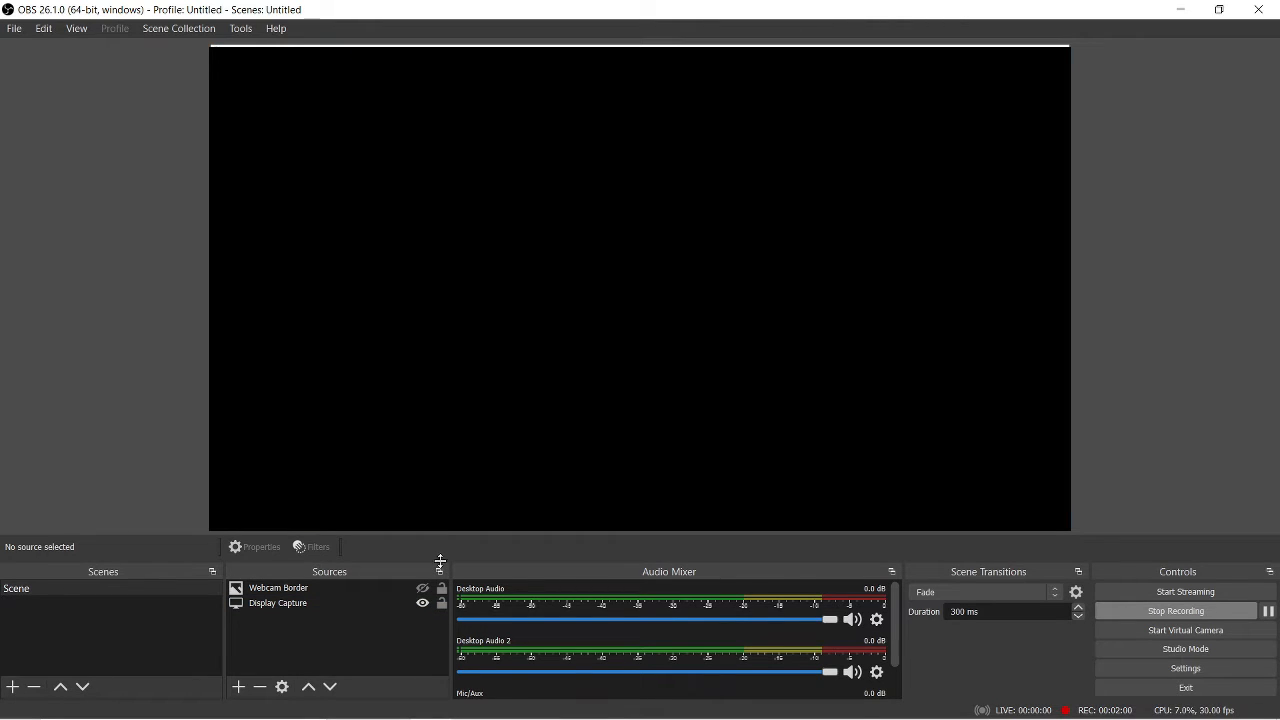
{"action": "left_click", "coordinate": [422, 604]}
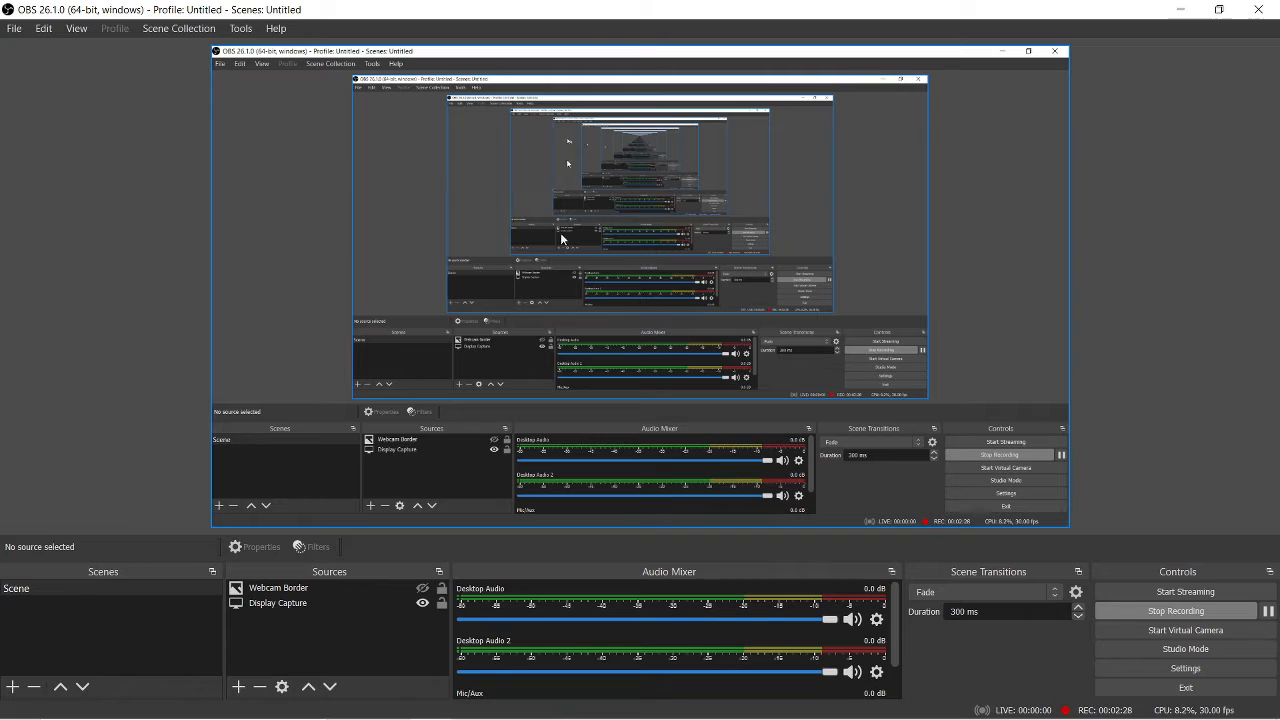
{"action": "left_click", "coordinate": [714, 308]}
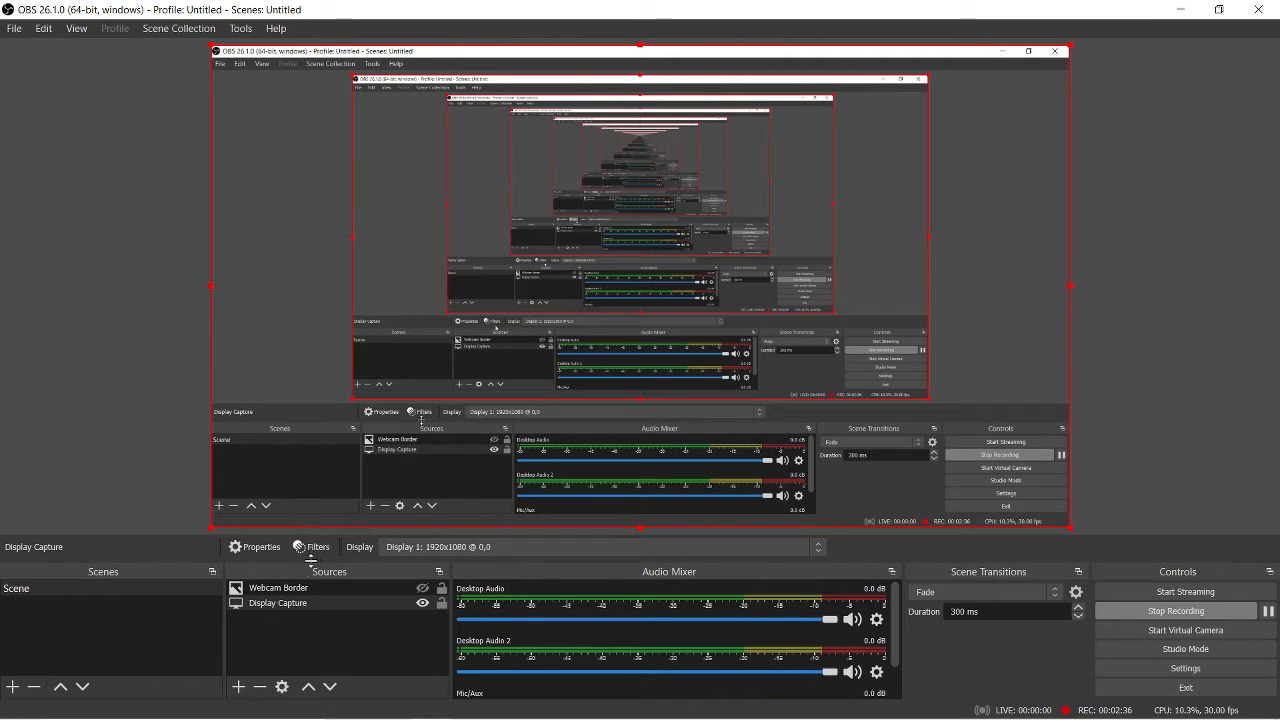
Add a new Display Capture source named Display Capture 2 to the scene
{"action": "left_click", "coordinate": [237, 688]}
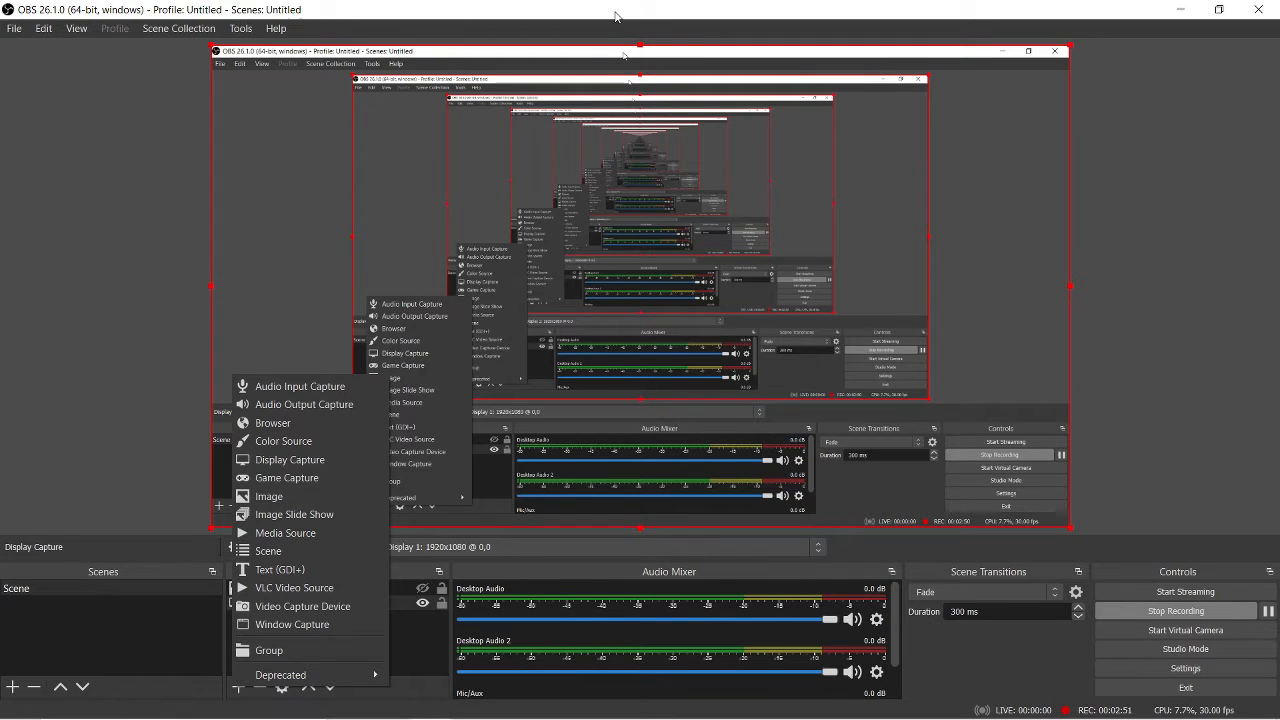
{"action": "left_click", "coordinate": [128, 272]}
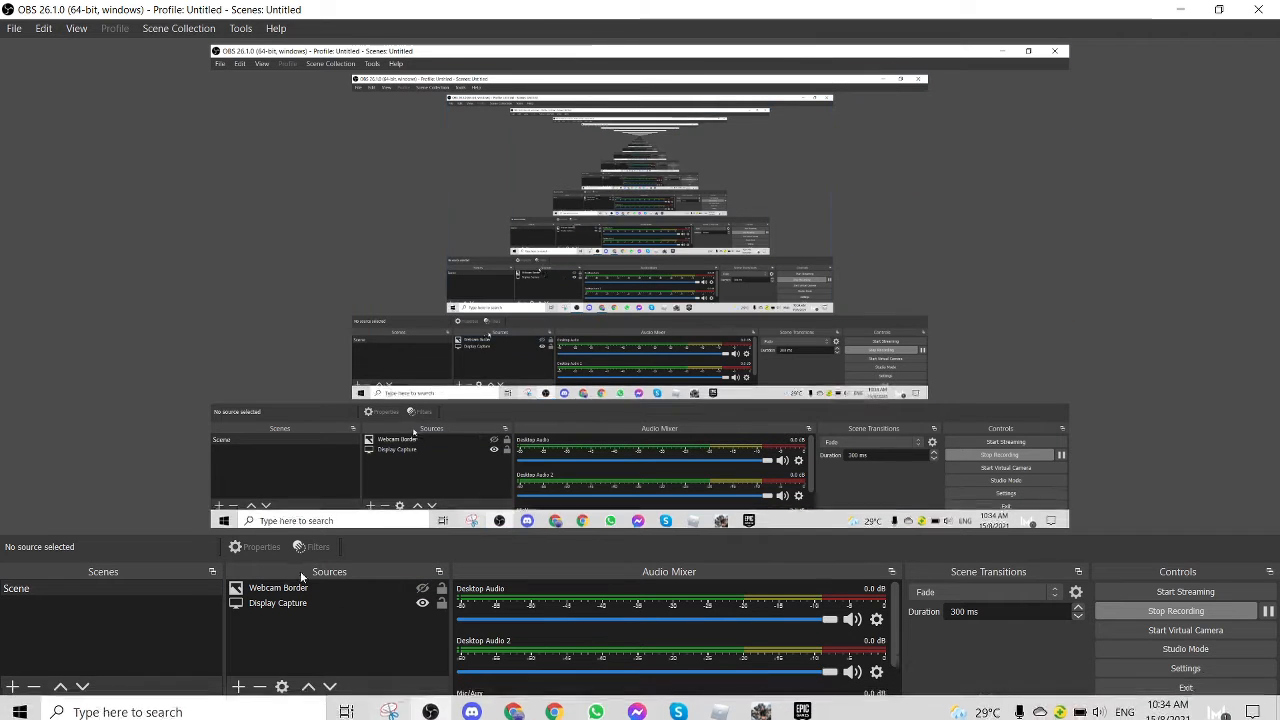
{"action": "left_click", "coordinate": [238, 687]}
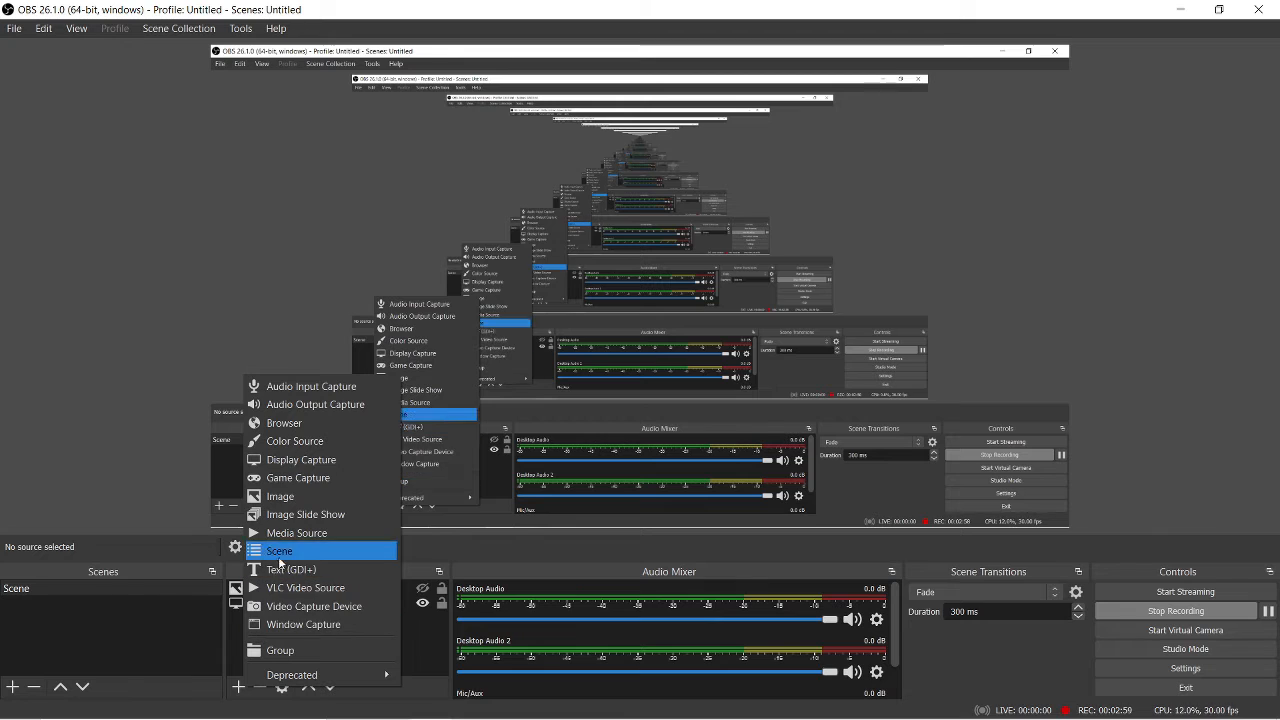
{"action": "left_click", "coordinate": [326, 459]}
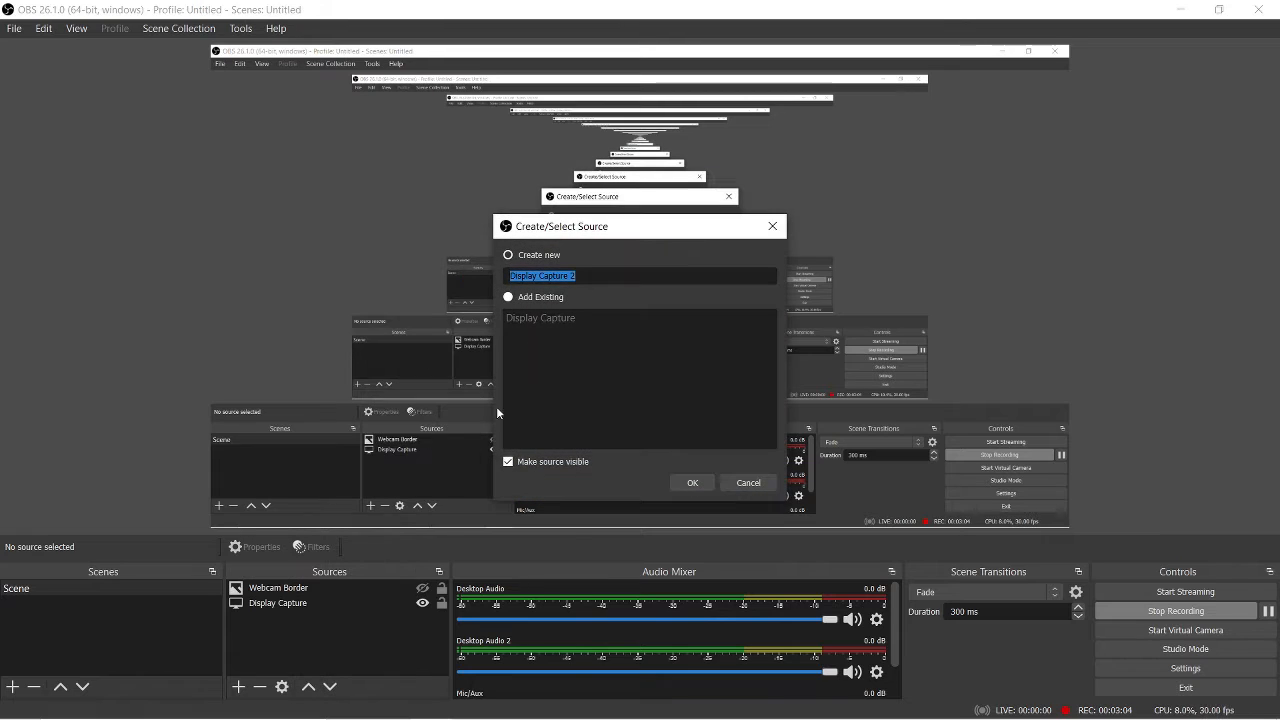
{"action": "key", "text": "BackSpace"}
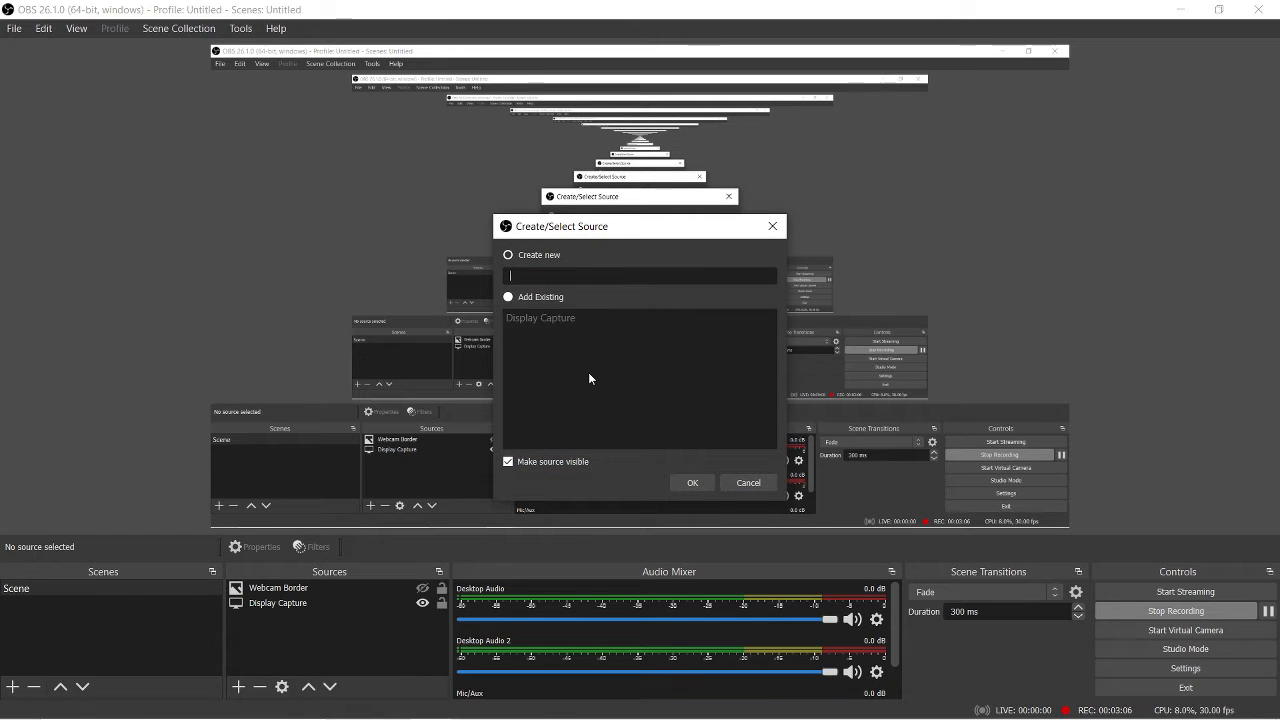
{"action": "type", "text": "Di"}
{"action": "type", "text": "s"}
{"action": "key", "text": "BackSpace"}
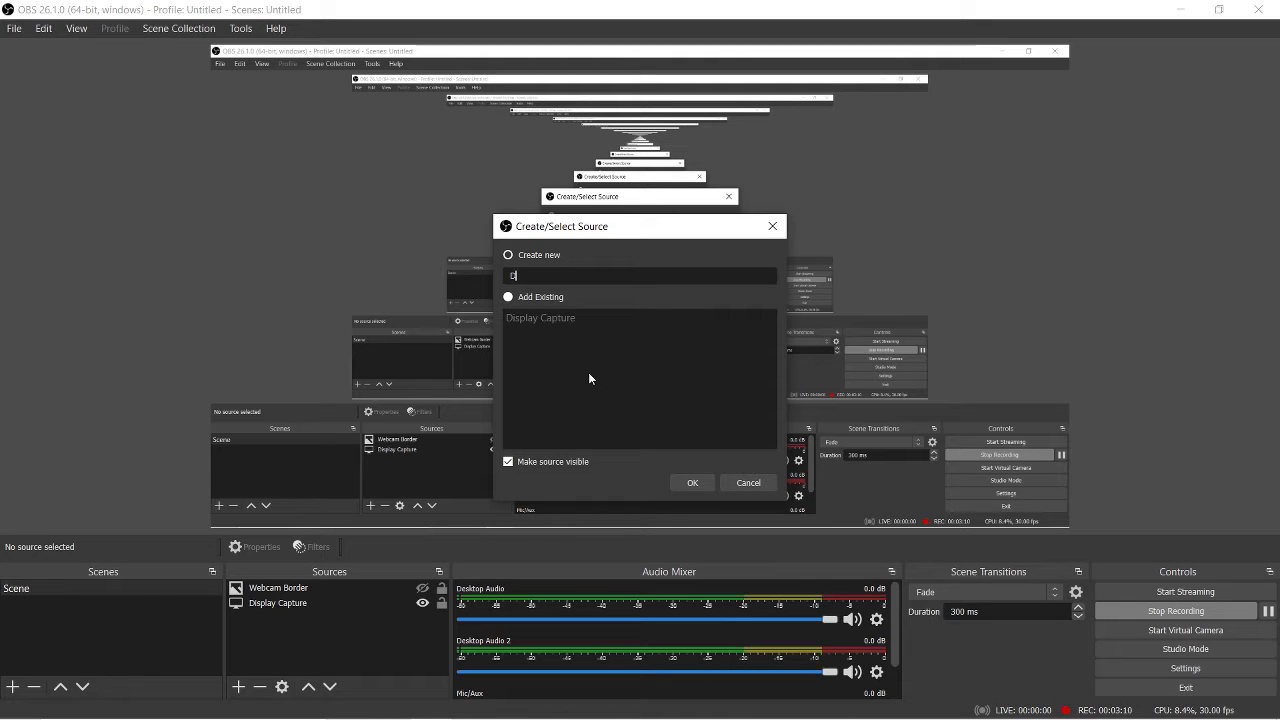
{"action": "type", "text": "isplay Capture 2"}
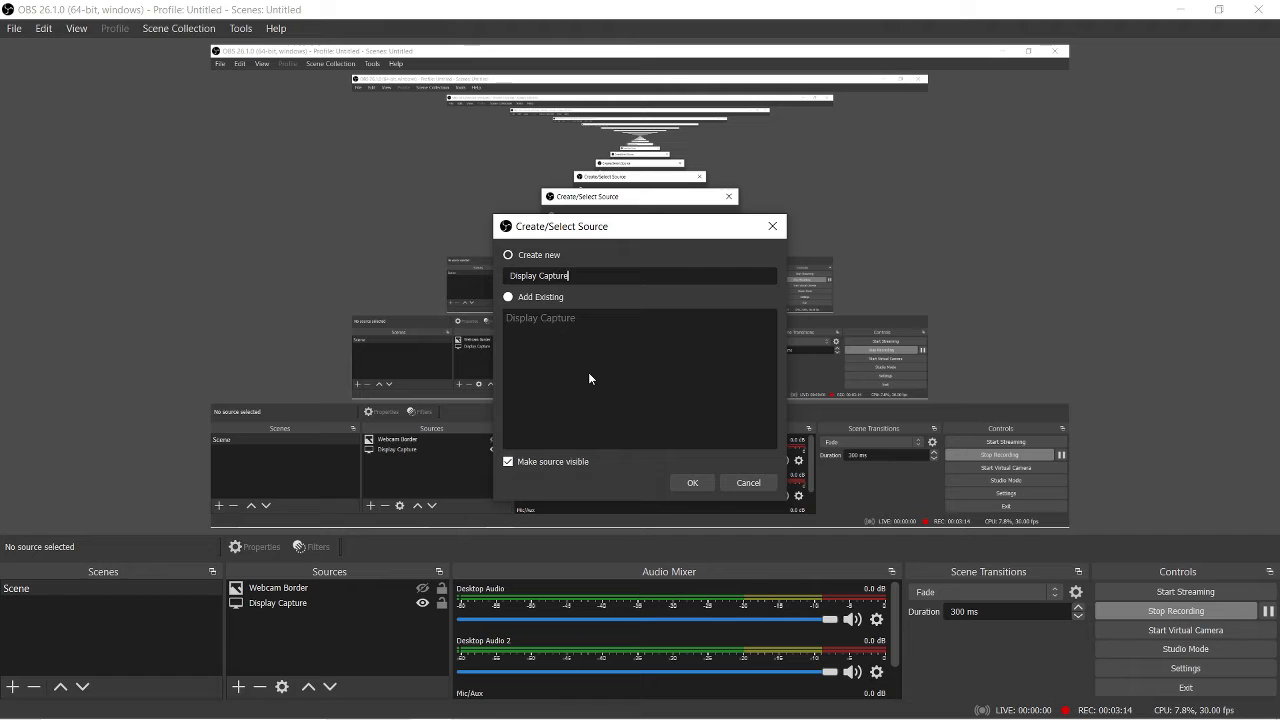
{"action": "left_click", "coordinate": [690, 483]}
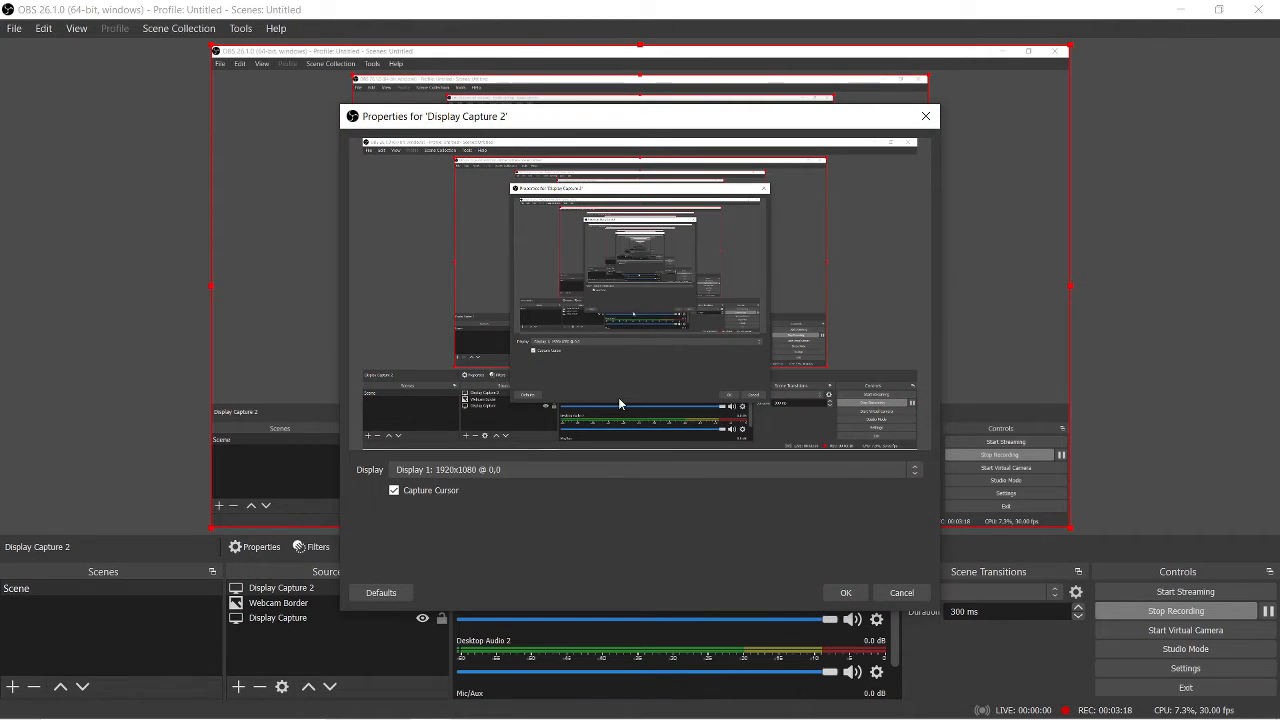
Keep Display 1: 1920x1080 @ 0,0 as the captured display and accept the properties of Display Capture 2
{"action": "left_click", "coordinate": [567, 472]}
{"action": "left_click", "coordinate": [568, 482]}
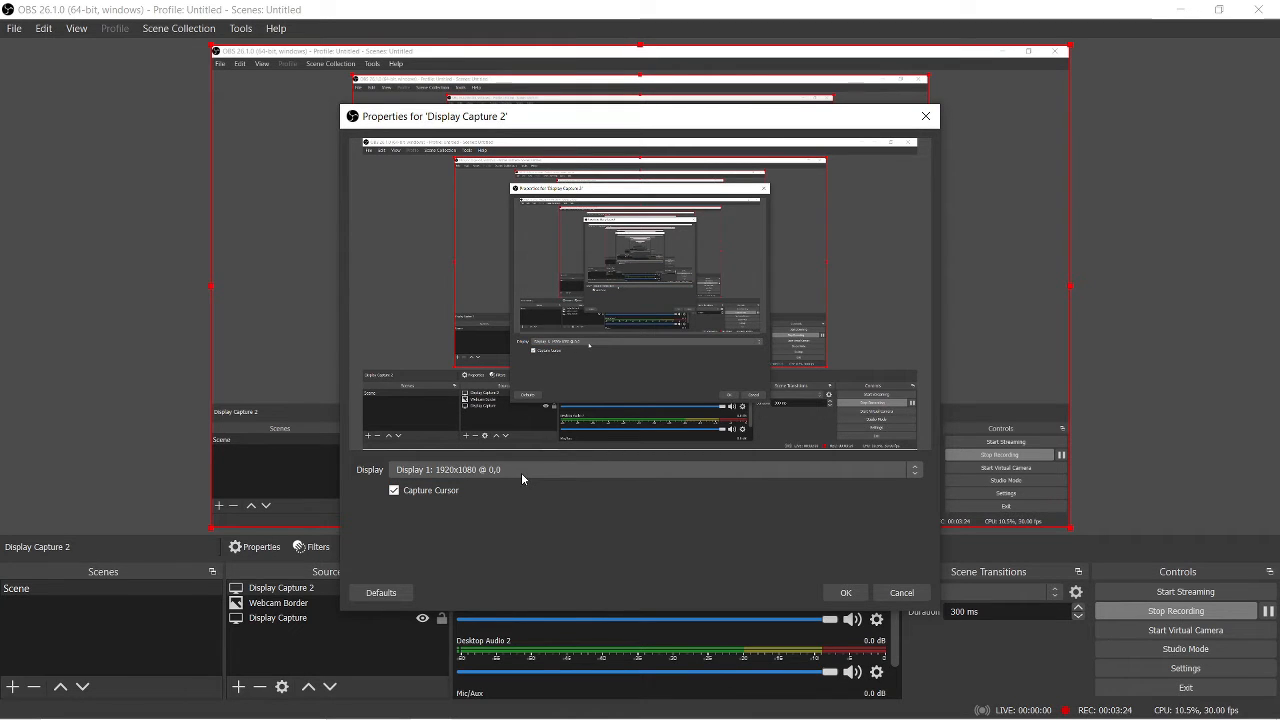
{"action": "left_click", "coordinate": [843, 593]}
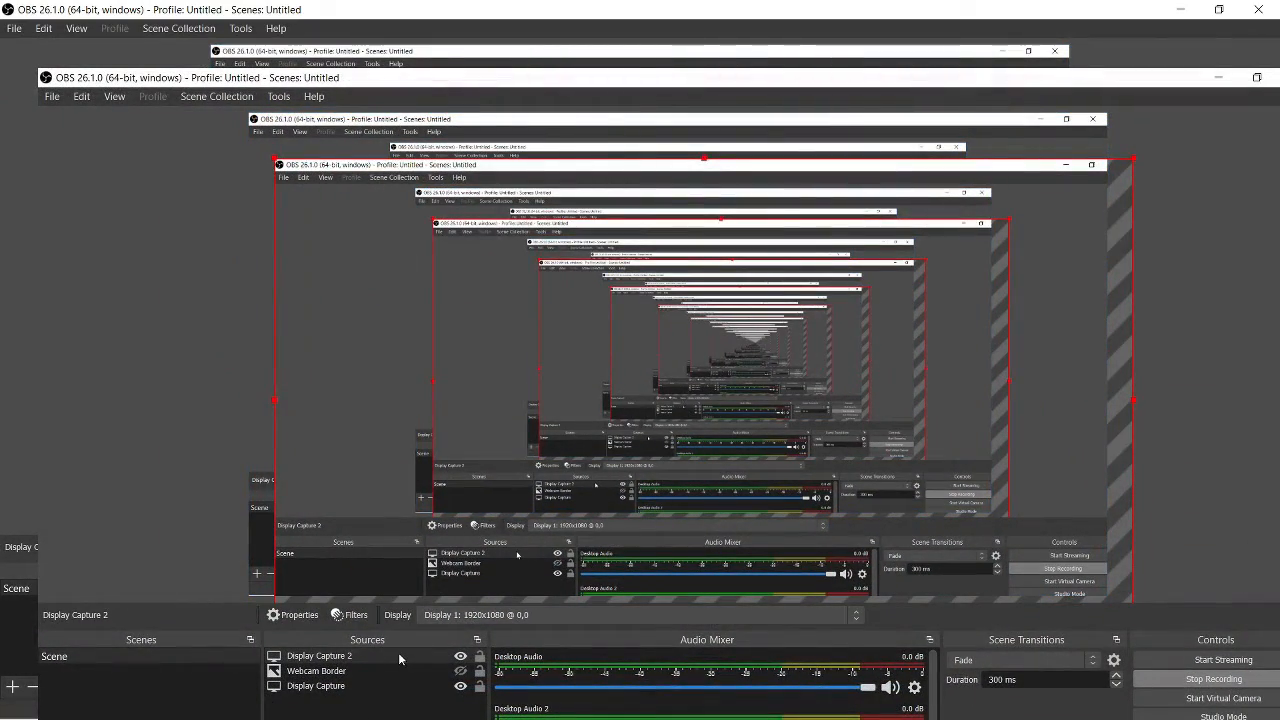
Remove the Display Capture 2 source from the scene
{"action": "left_click", "coordinate": [398, 656]}
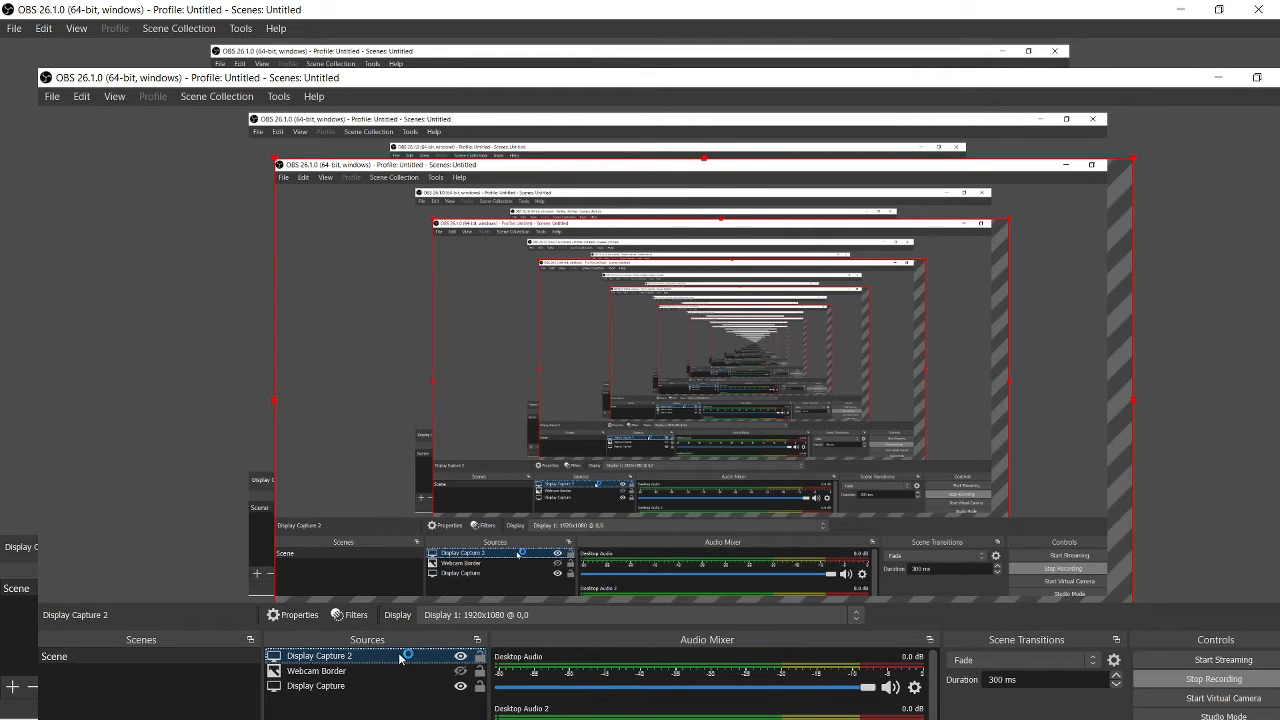
{"action": "key", "text": "Delete"}
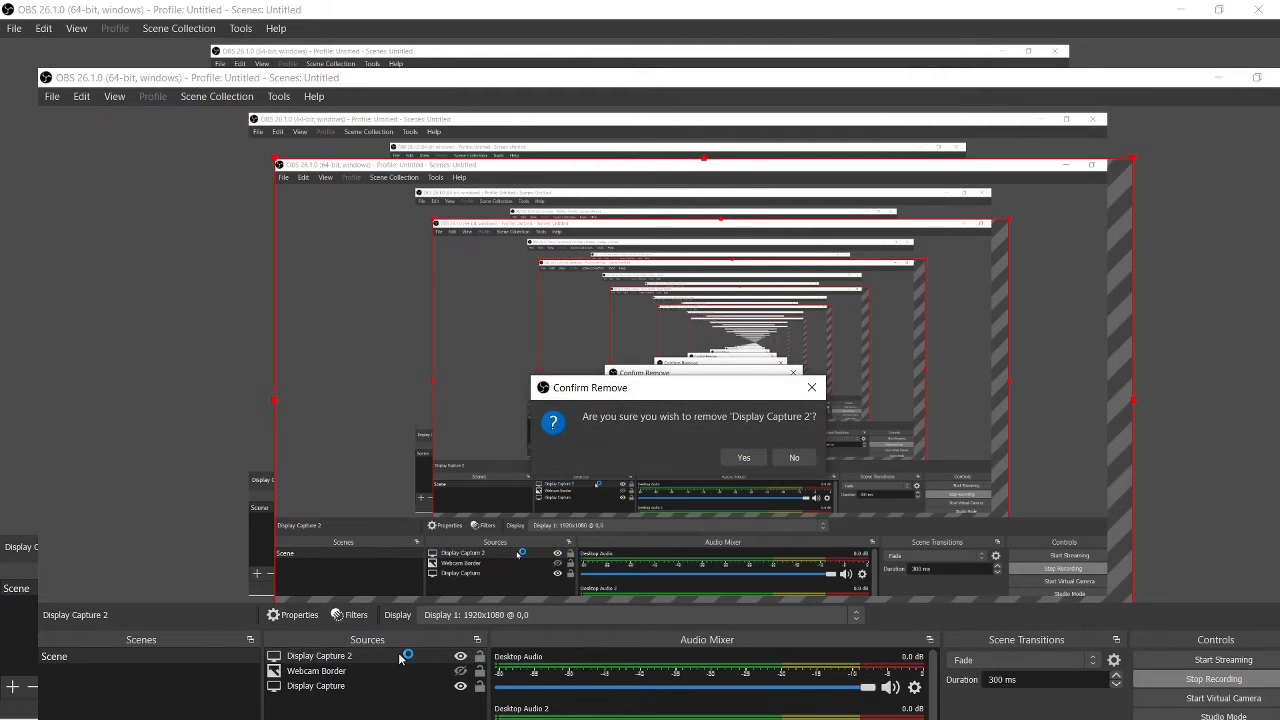
{"action": "left_click", "coordinate": [744, 457]}
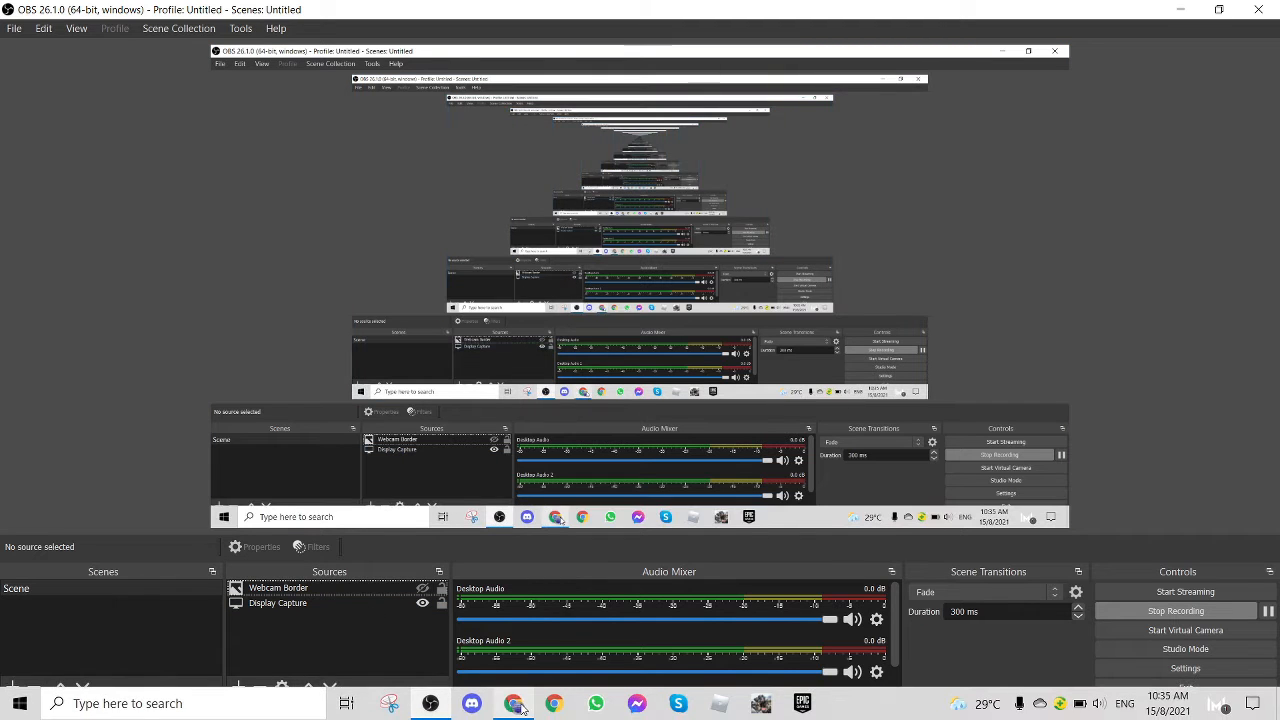
Switch to Chrome, open the Roblox home page in a new tab and look over the listed games
{"action": "left_click", "coordinate": [518, 705]}
{"action": "left_click", "coordinate": [224, 13]}
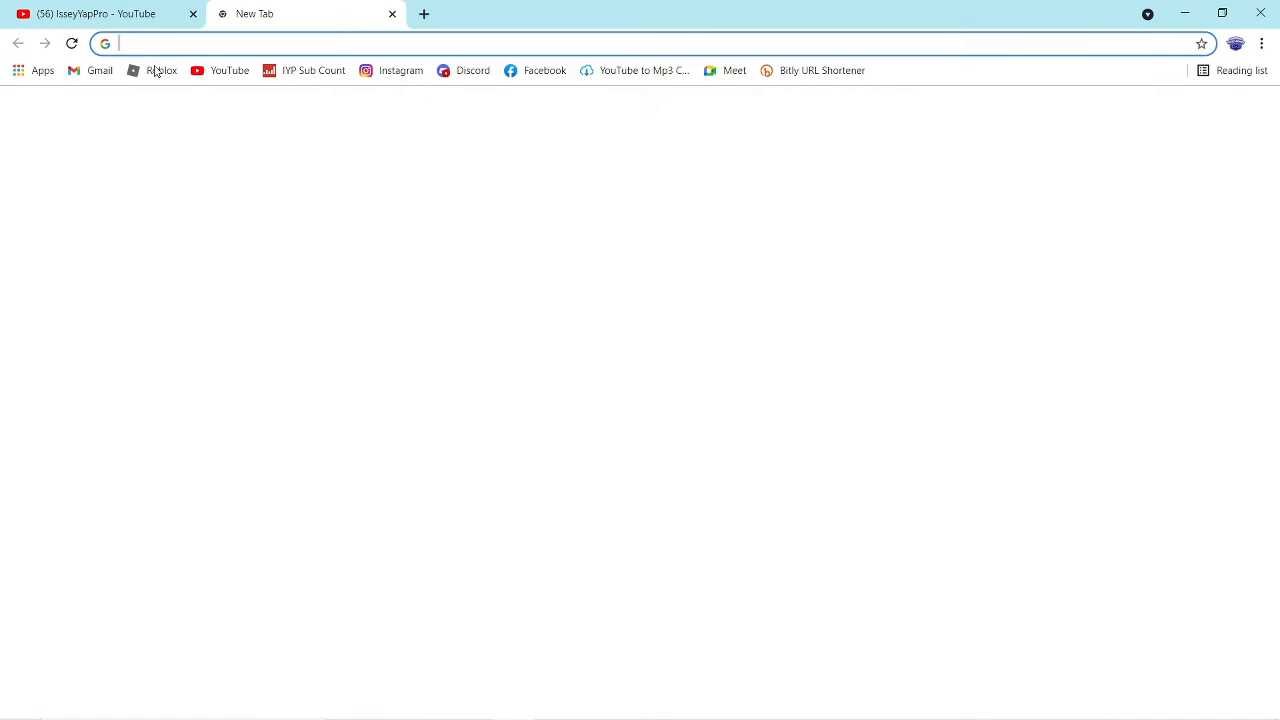
{"action": "left_click", "coordinate": [157, 71]}
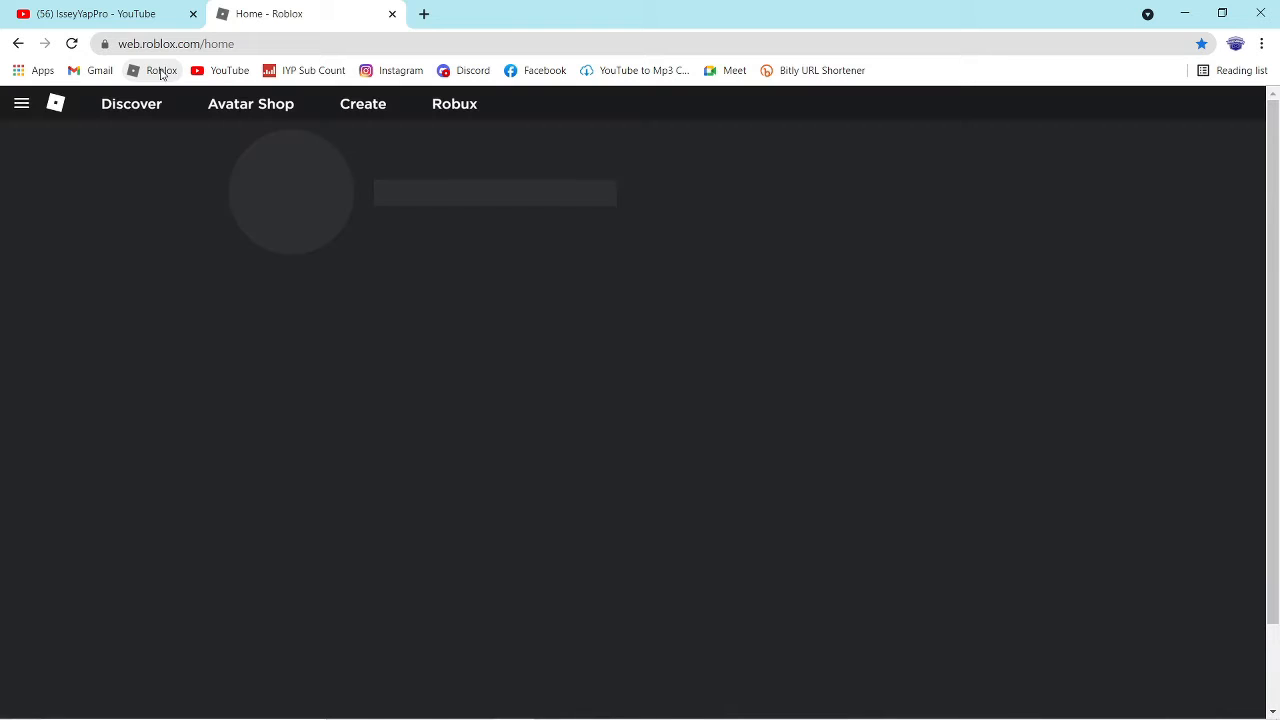
{"action": "scroll", "coordinate": [548, 475], "scroll_direction": "down", "scroll_amount": 2}
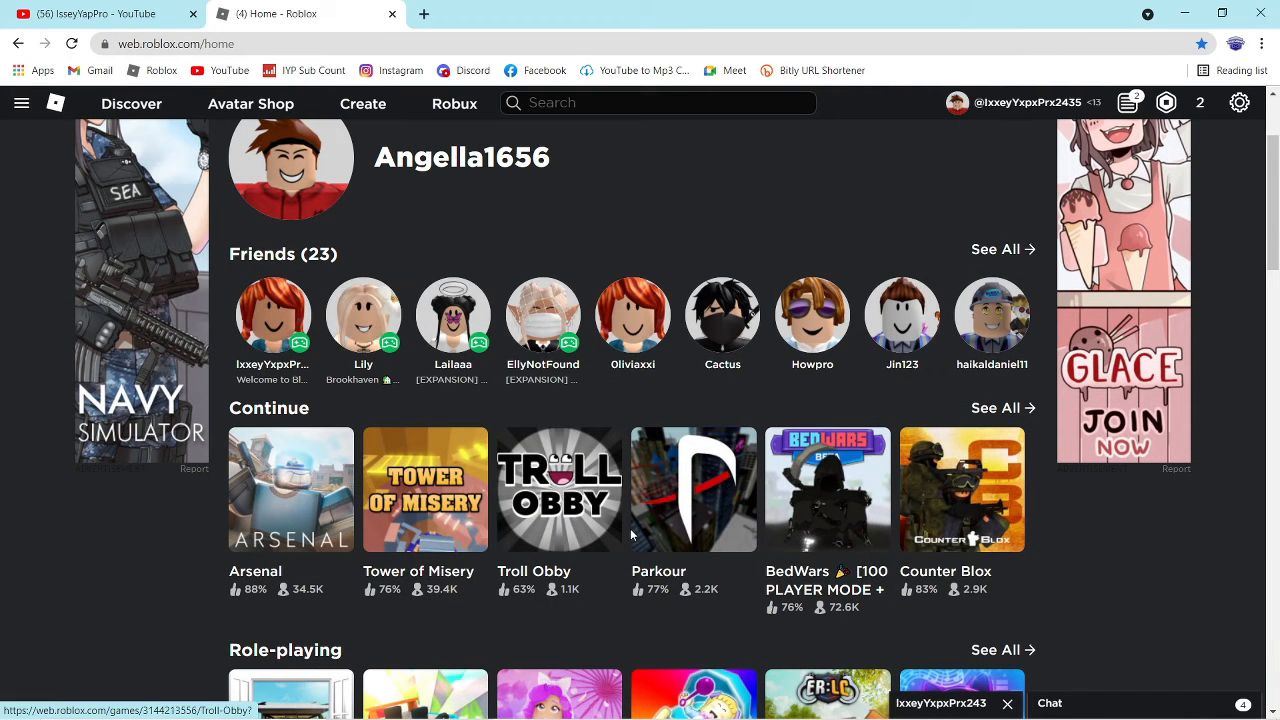
Visit the Tower of Misery page, go back, open the Arsenal page instead and launch that game
{"action": "left_click", "coordinate": [423, 533]}
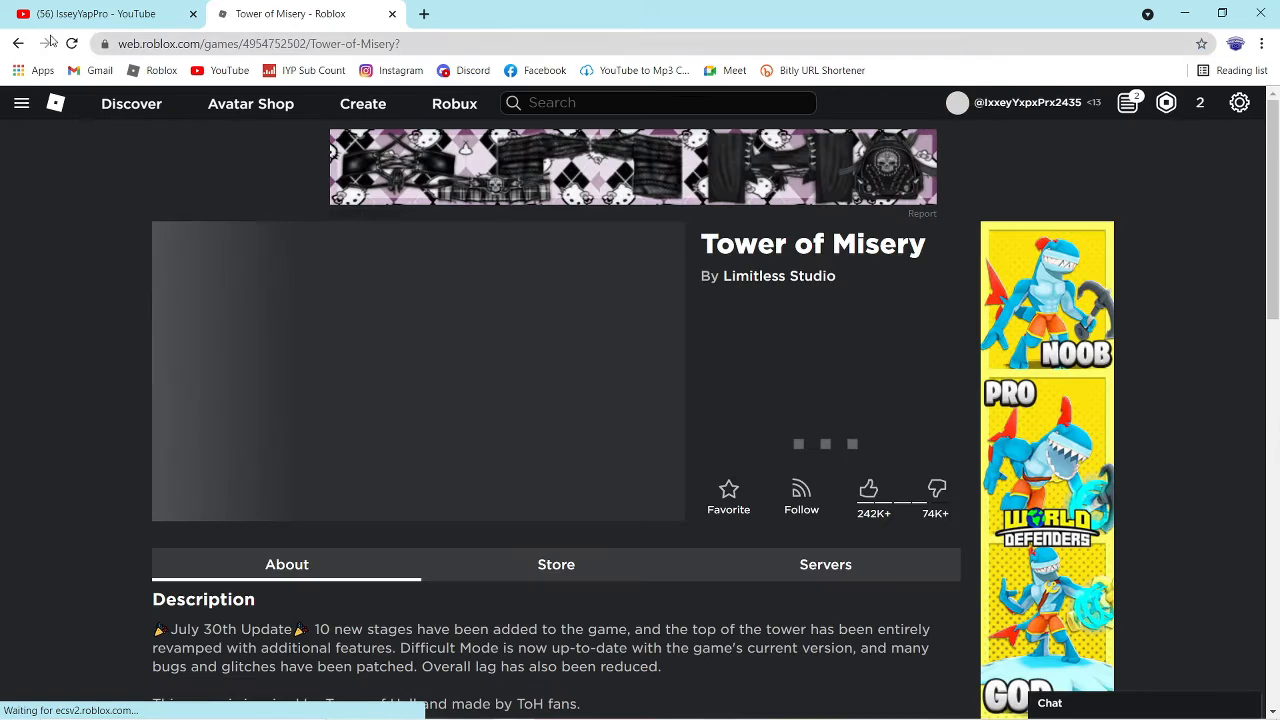
{"action": "left_click", "coordinate": [20, 43]}
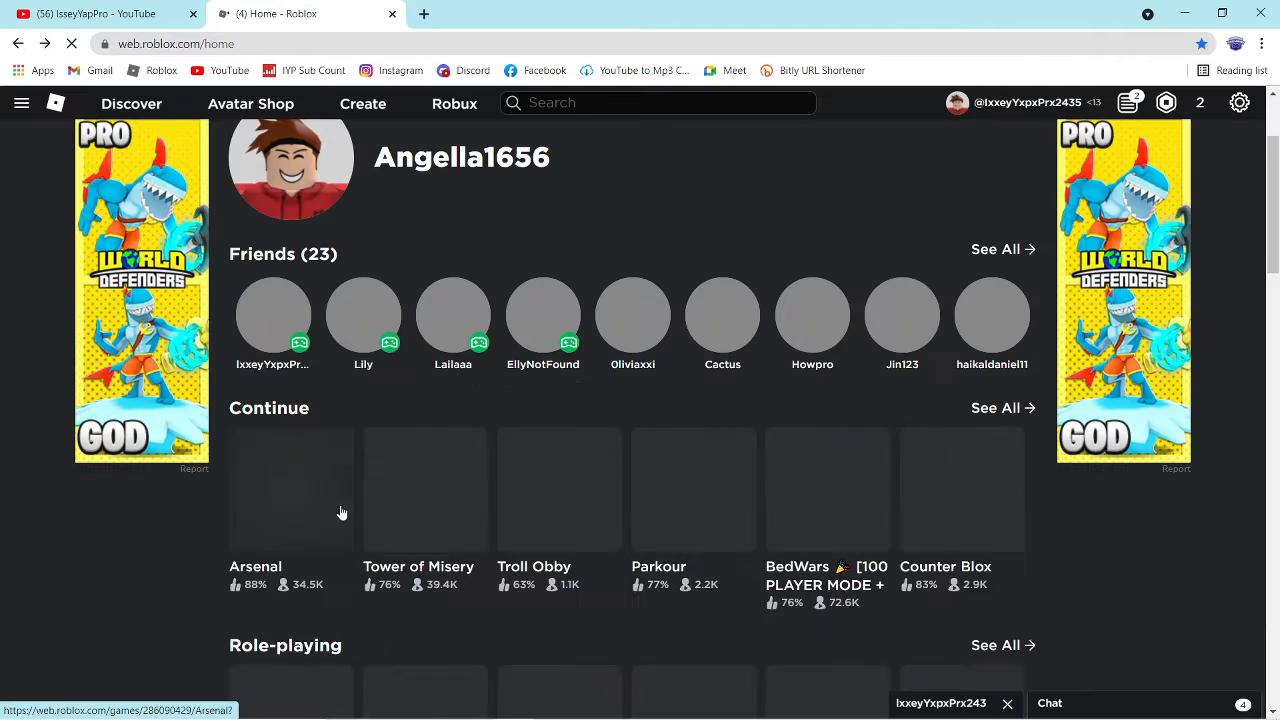
{"action": "left_click", "coordinate": [325, 513]}
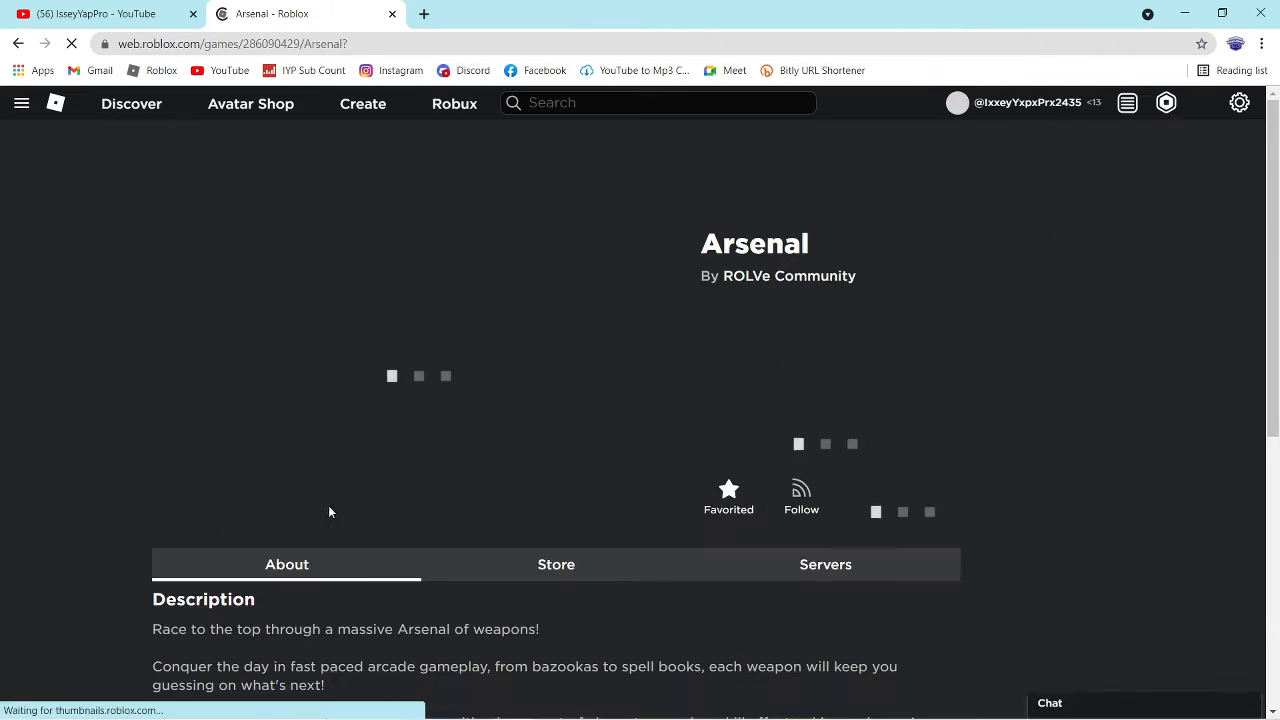
{"action": "left_click", "coordinate": [785, 425]}
View the YouTube channel tab, return to the Arsenal page and switch to OBS Studio
{"action": "left_click", "coordinate": [15, 12]}
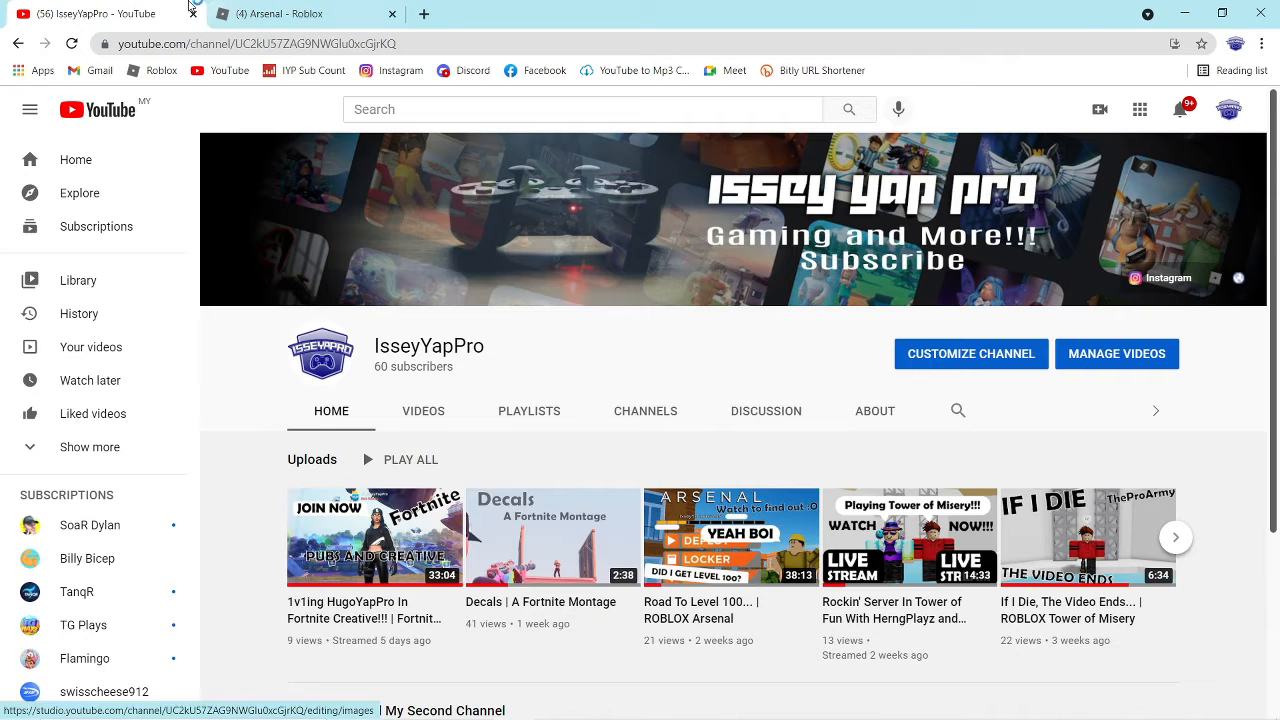
{"action": "left_click", "coordinate": [228, 5]}
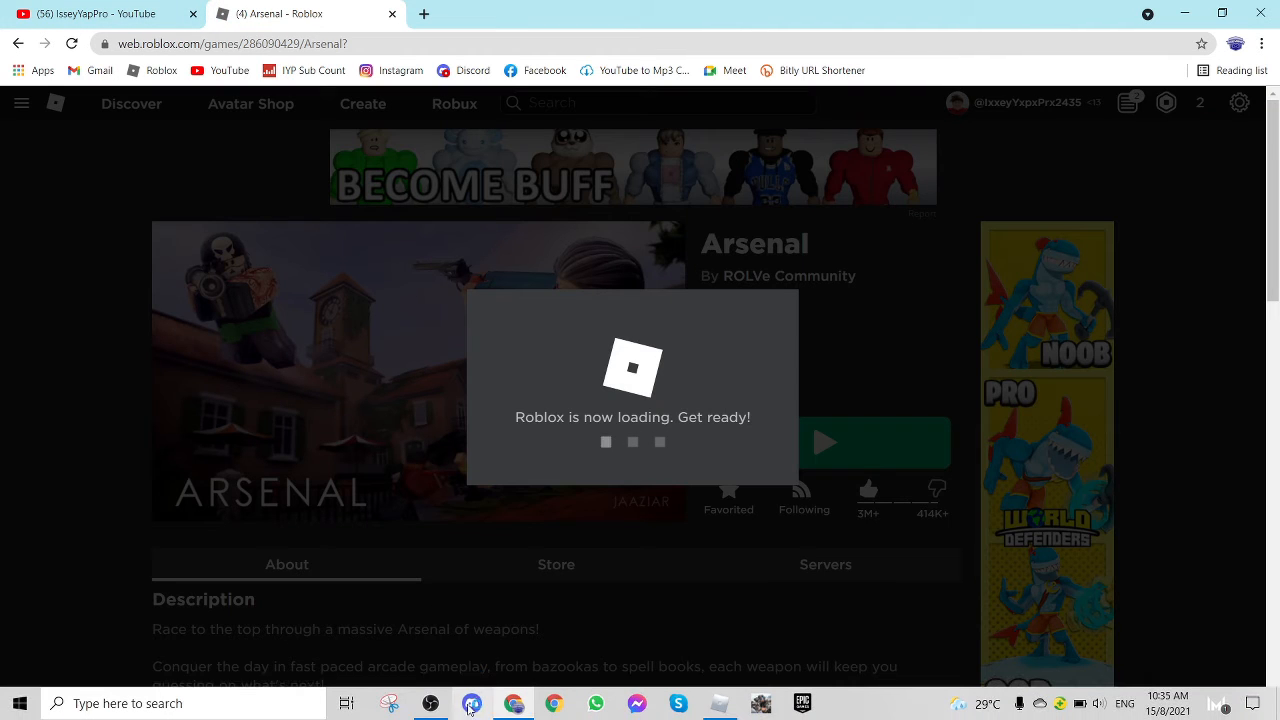
{"action": "mouse_move", "coordinate": [437, 709]}
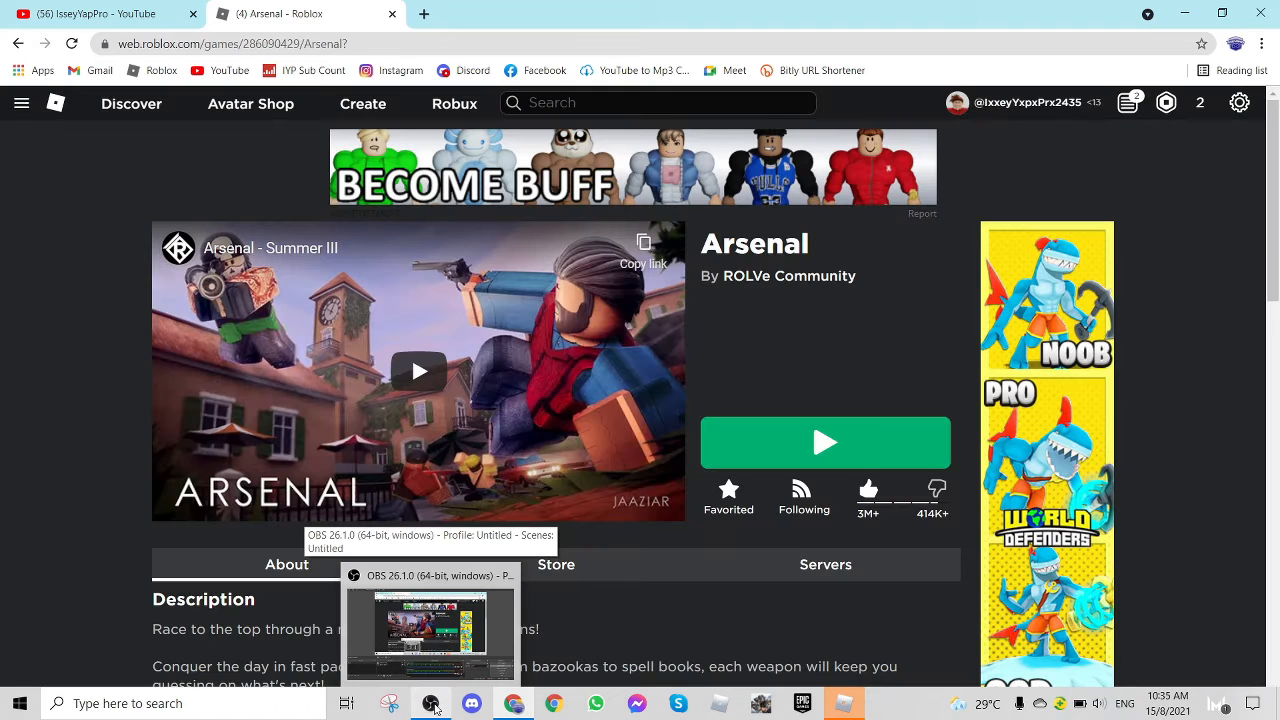
{"action": "left_click", "coordinate": [434, 707]}
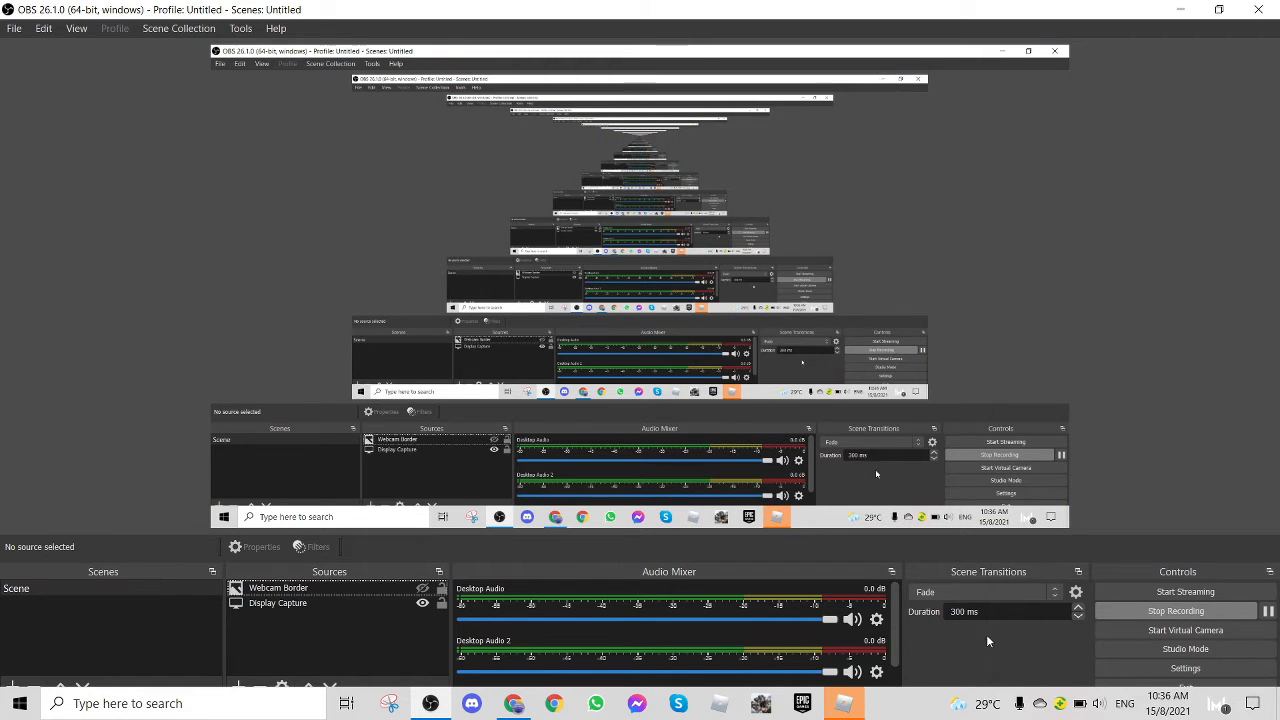
Switch to the Roblox window, adjust an option in the in-game settings and resume the game
{"action": "left_click", "coordinate": [848, 709]}
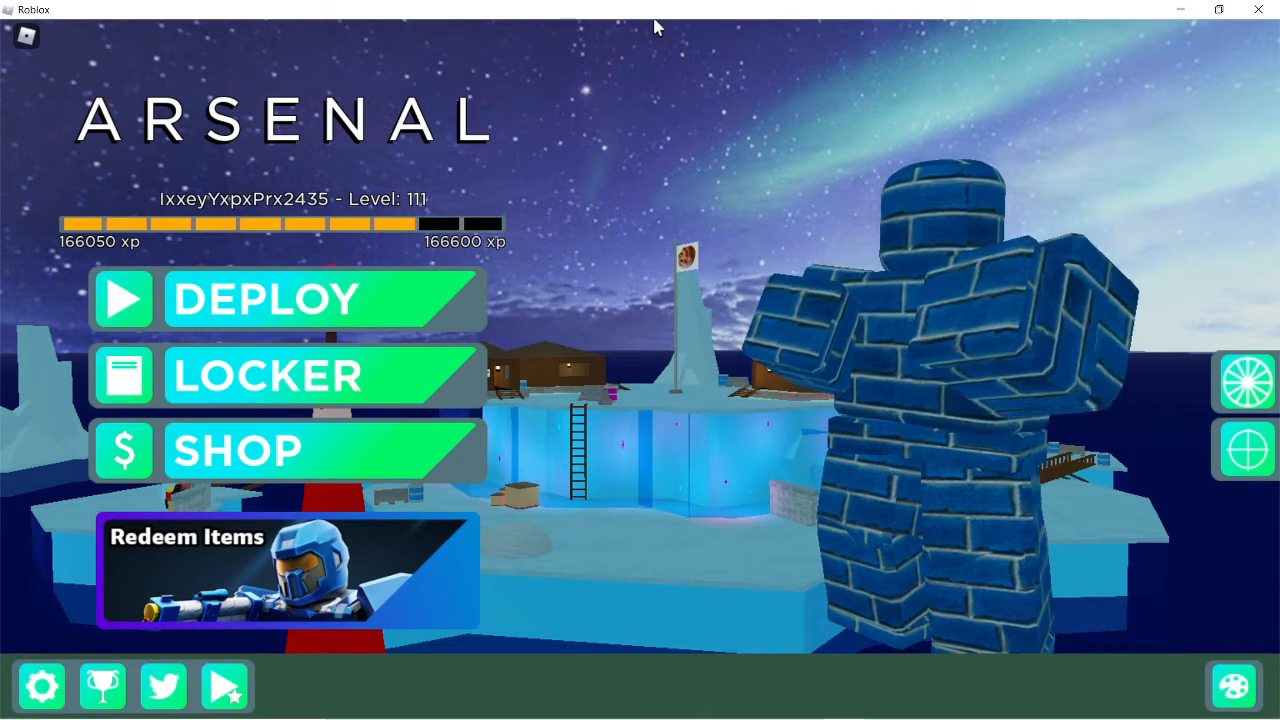
{"action": "key", "text": "Escape"}
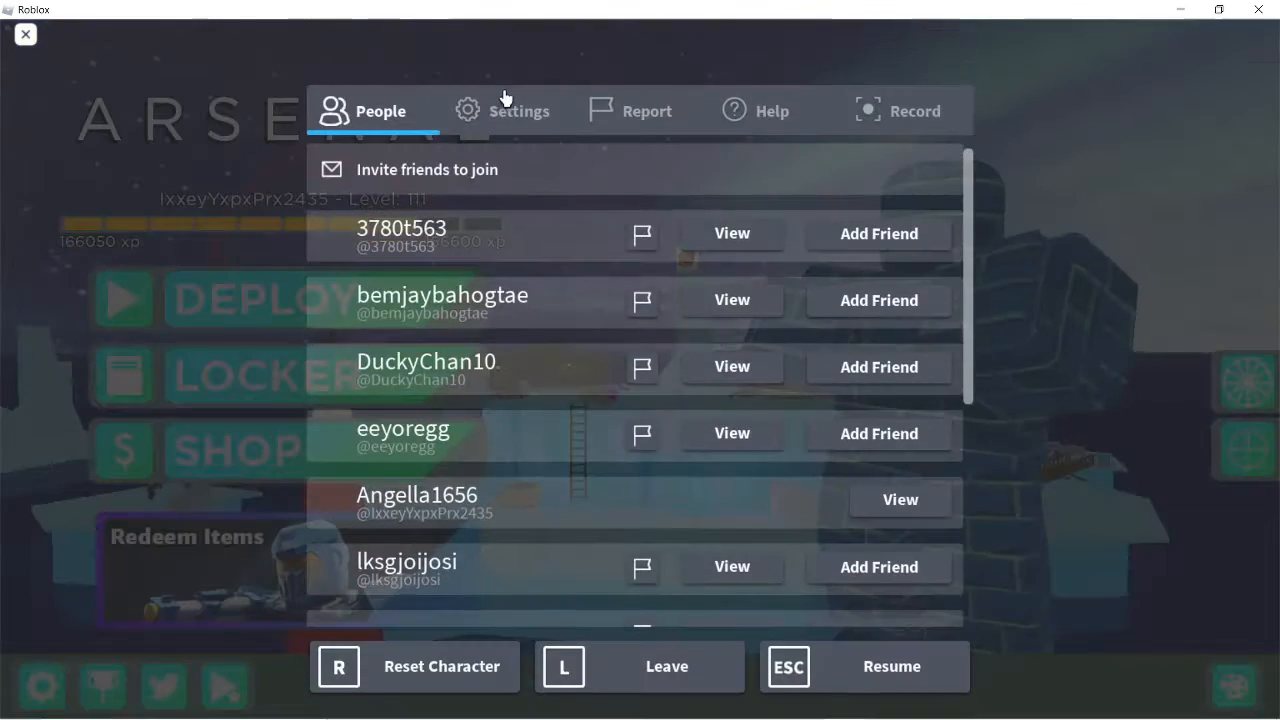
{"action": "left_click", "coordinate": [503, 105]}
{"action": "left_click", "coordinate": [594, 331]}
{"action": "left_click", "coordinate": [594, 331]}
{"action": "left_click", "coordinate": [594, 331]}
{"action": "key", "text": "Escape"}
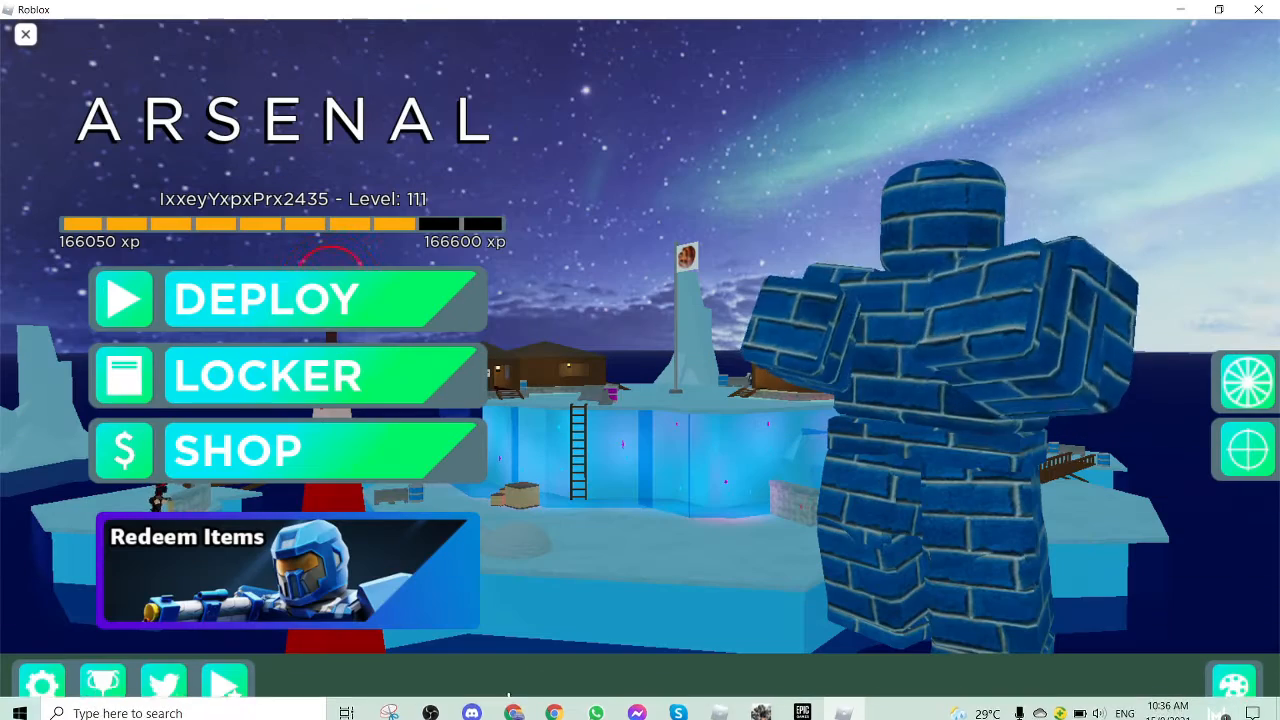
Switch back to OBS Studio and add a new Game Capture source named Roblox
{"action": "left_click", "coordinate": [472, 703]}
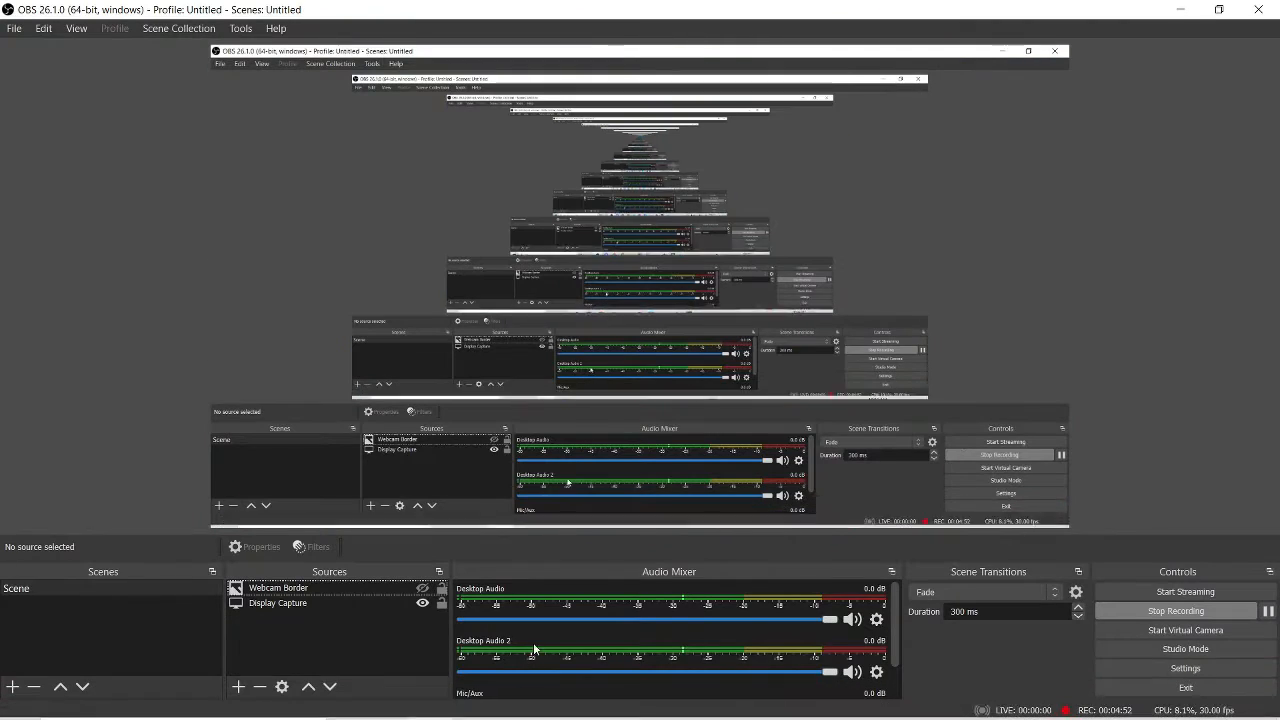
{"action": "left_click", "coordinate": [236, 689]}
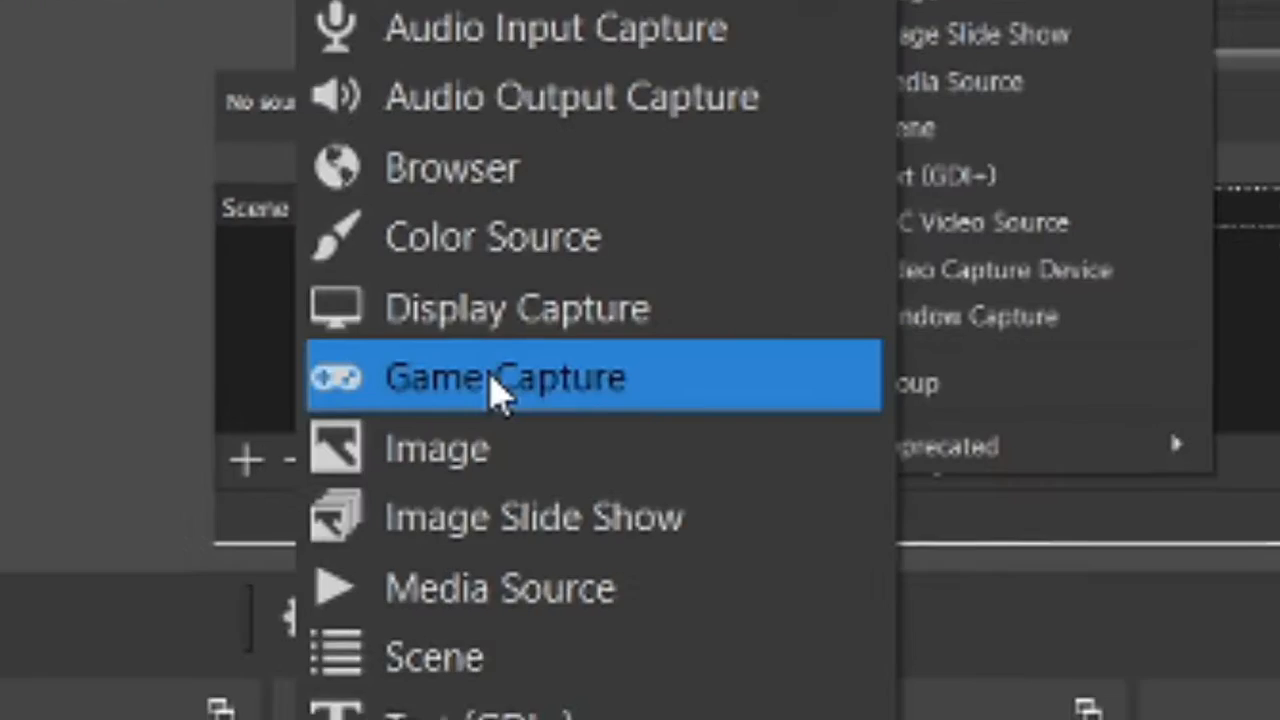
{"action": "left_click", "coordinate": [497, 380]}
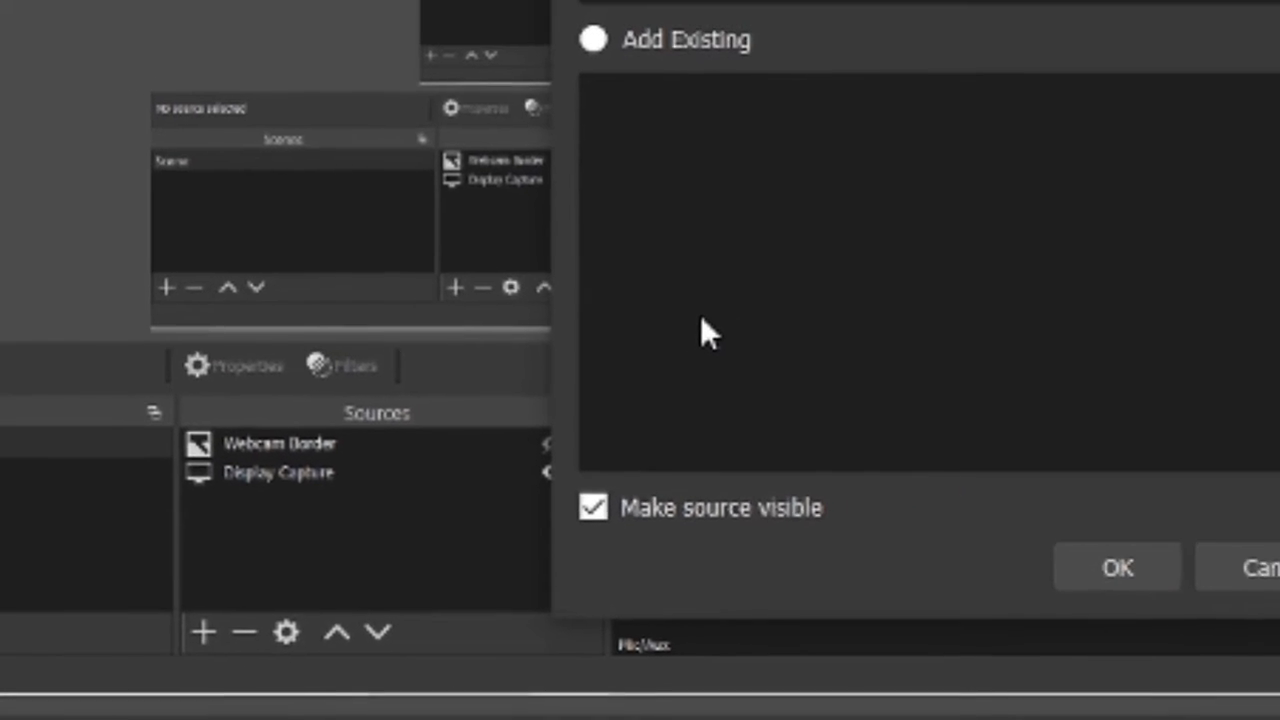
{"action": "type", "text": "Roblox"}
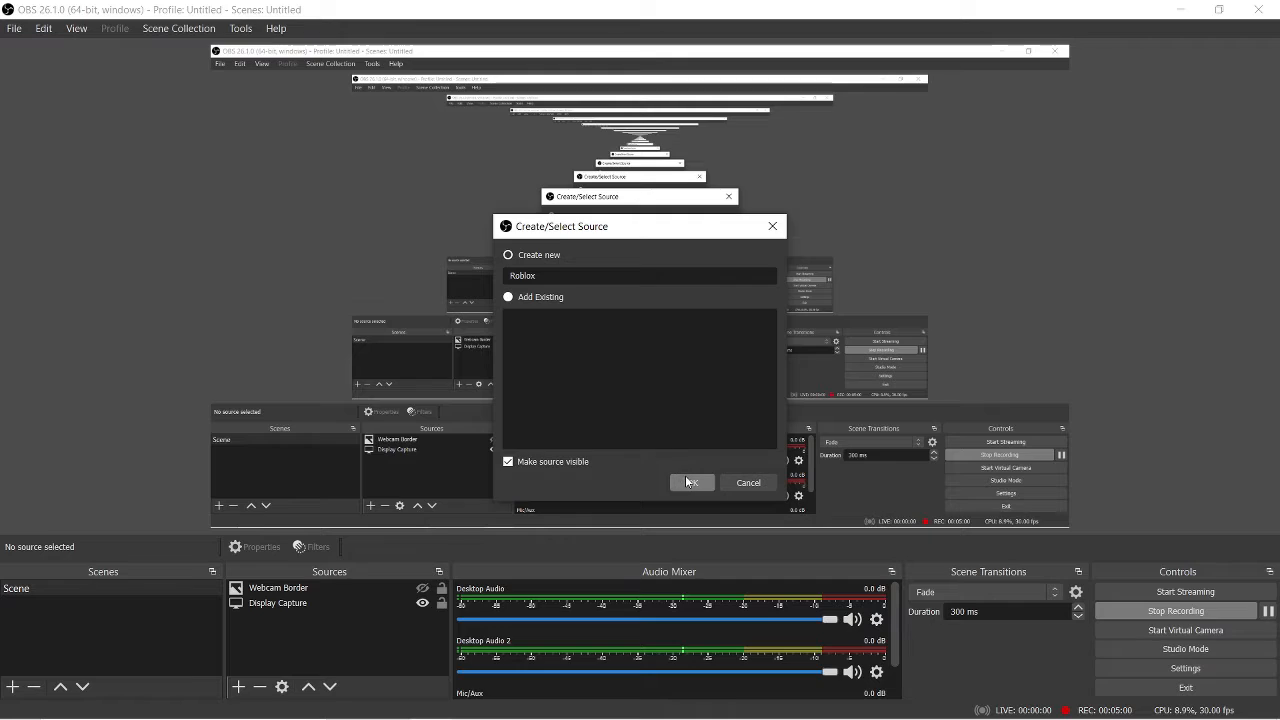
{"action": "left_click", "coordinate": [755, 642]}
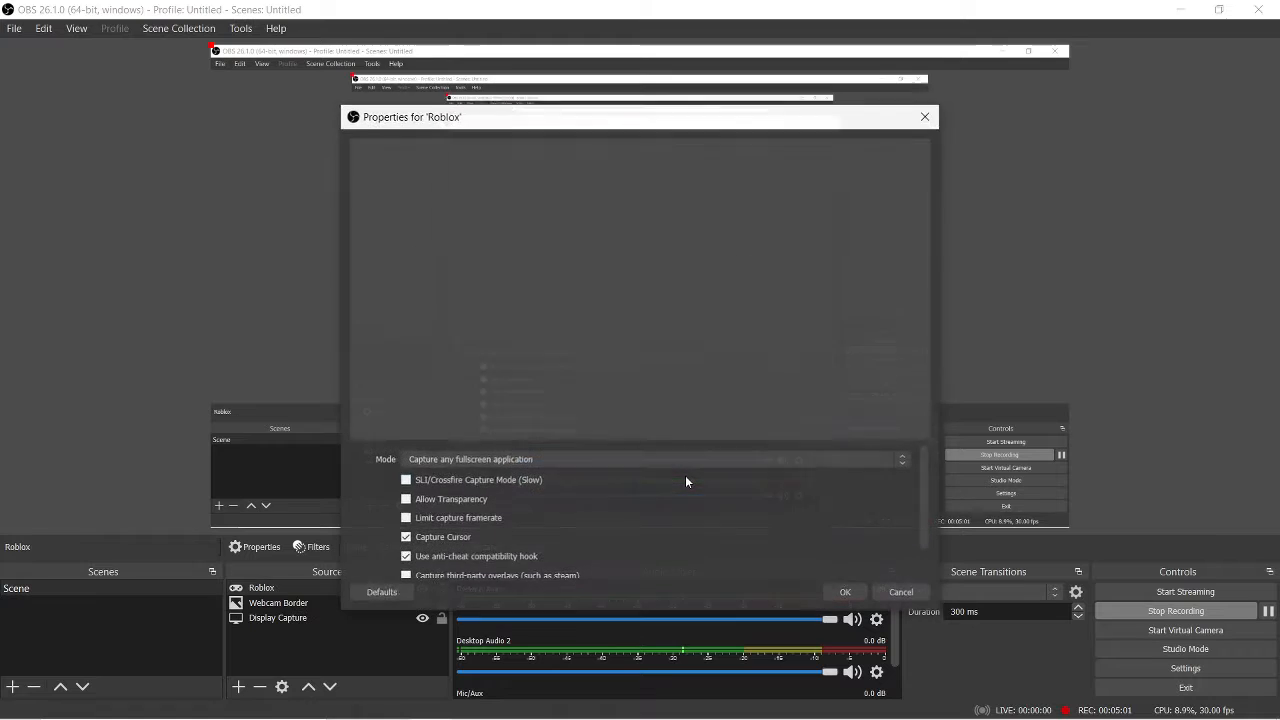
Set the Roblox source's mode to Capture specific window and its window to [RobloxPlayerBeta.exe]: Roblox
{"action": "left_click", "coordinate": [631, 460]}
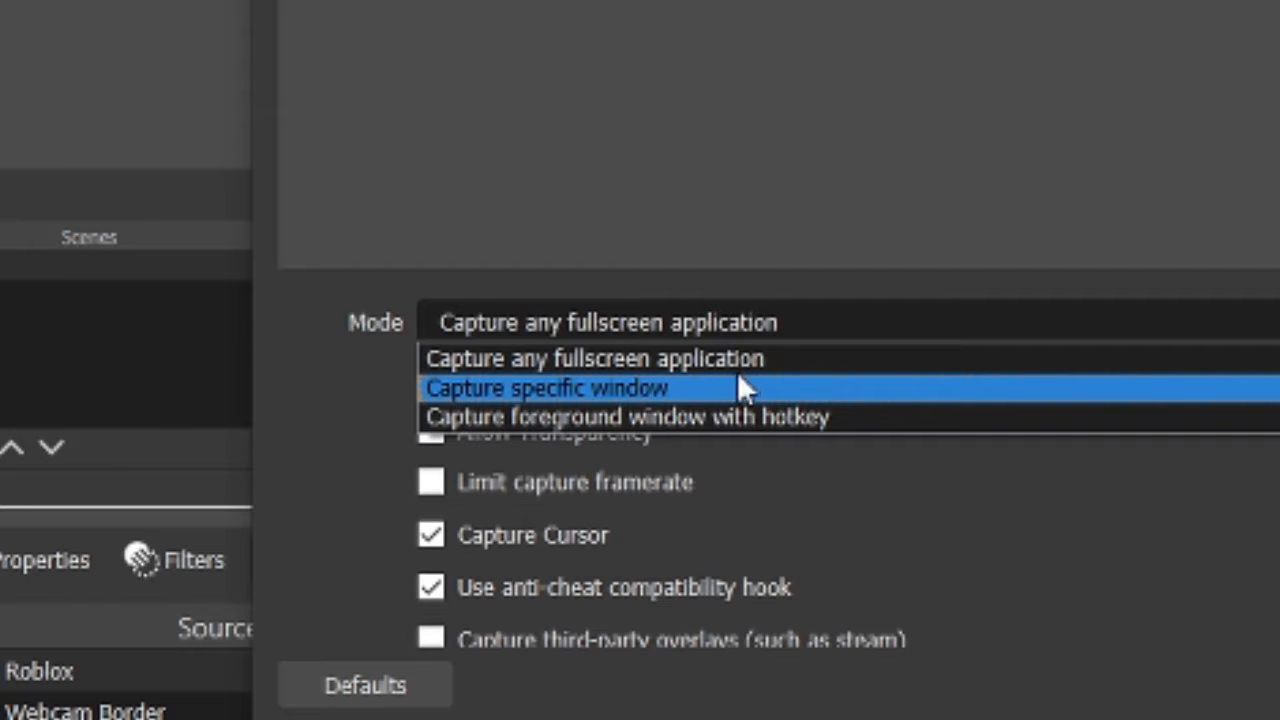
{"action": "left_click", "coordinate": [740, 389]}
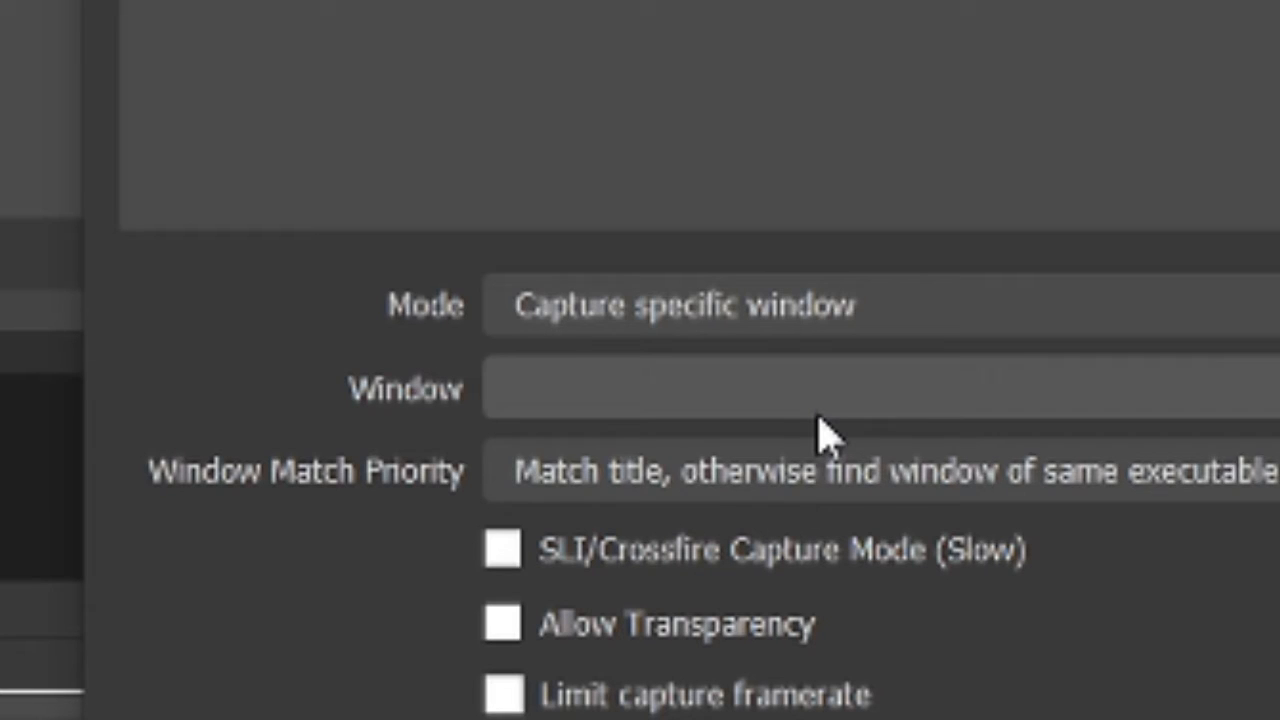
{"action": "left_click", "coordinate": [818, 418]}
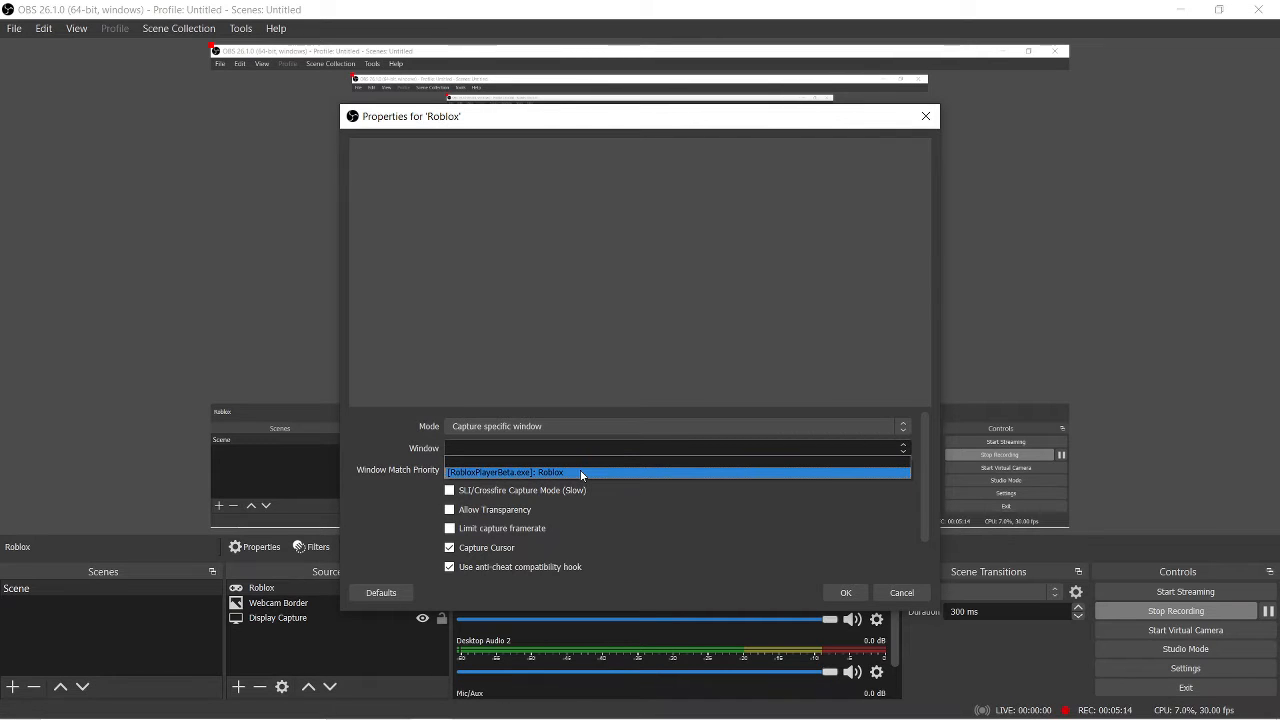
{"action": "left_click", "coordinate": [582, 472]}
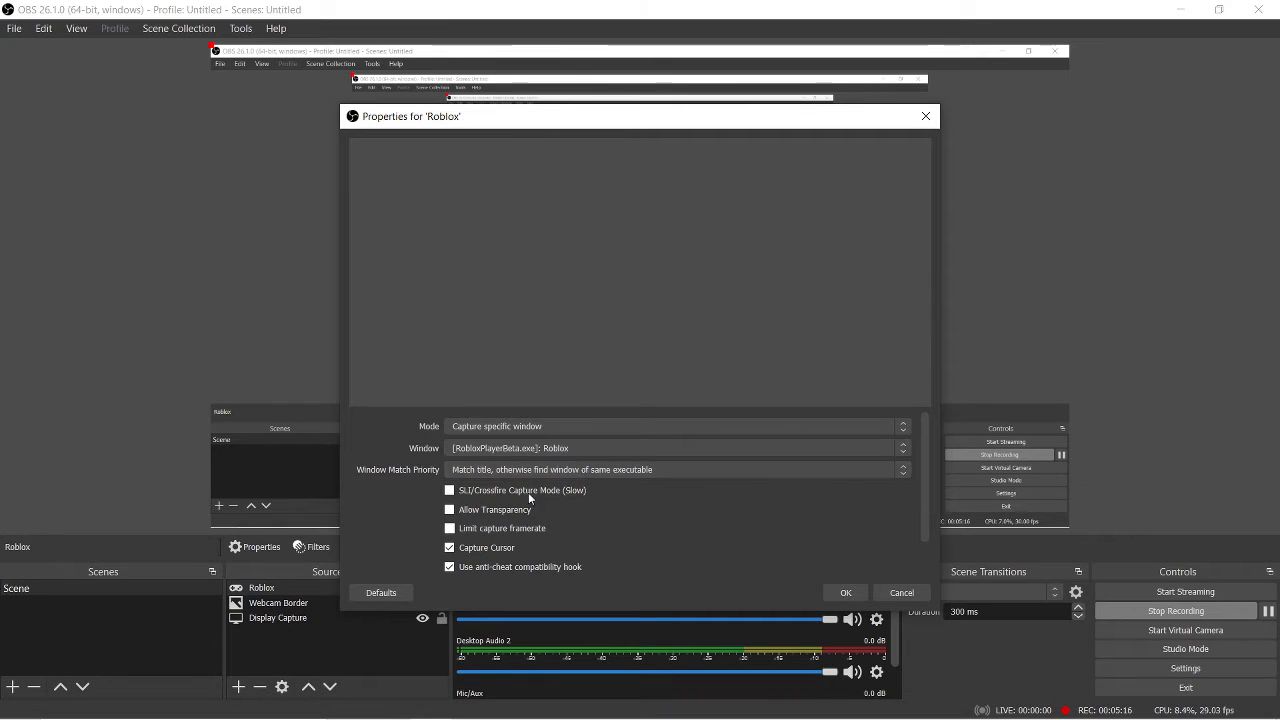
Accept the Roblox source's capture properties and reposition its image around the preview canvas
{"action": "scroll", "coordinate": [560, 542], "scroll_direction": "down", "scroll_amount": 1}
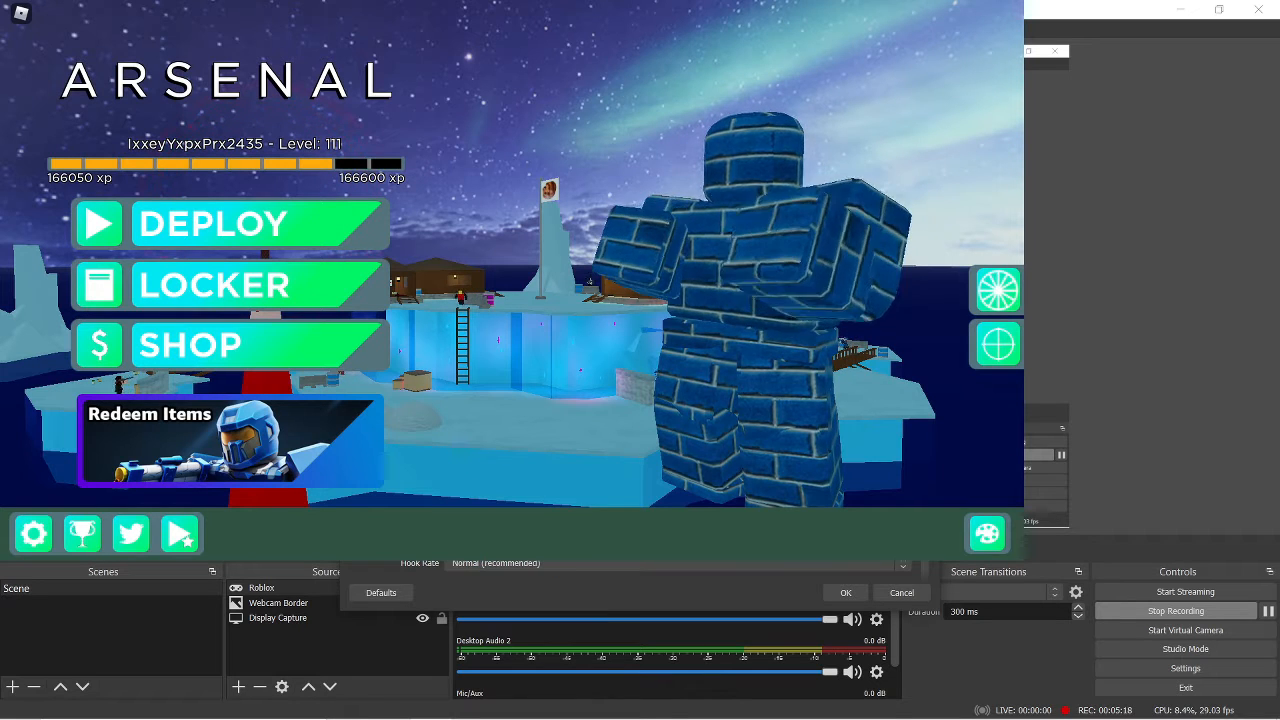
{"action": "left_click", "coordinate": [845, 592]}
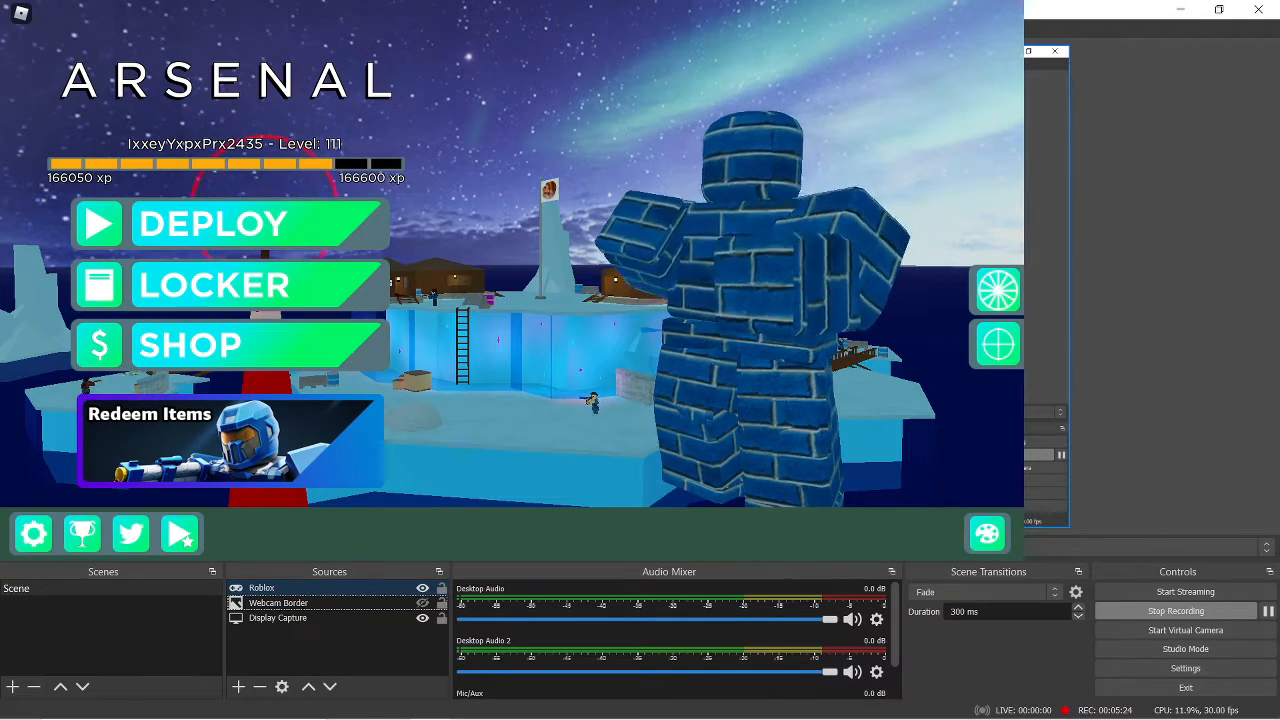
{"action": "left_click", "coordinate": [1062, 362]}
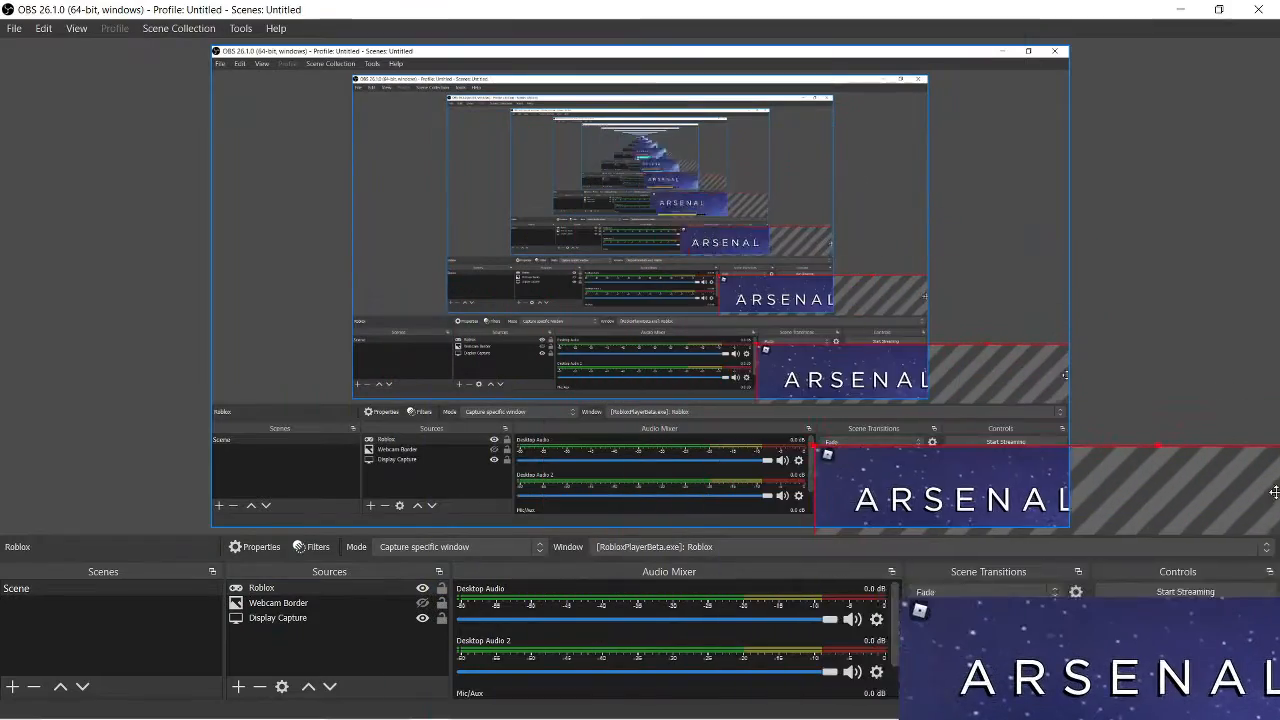
{"action": "left_click_drag", "start_coordinate": [829, 422], "coordinate": [472, 133]}
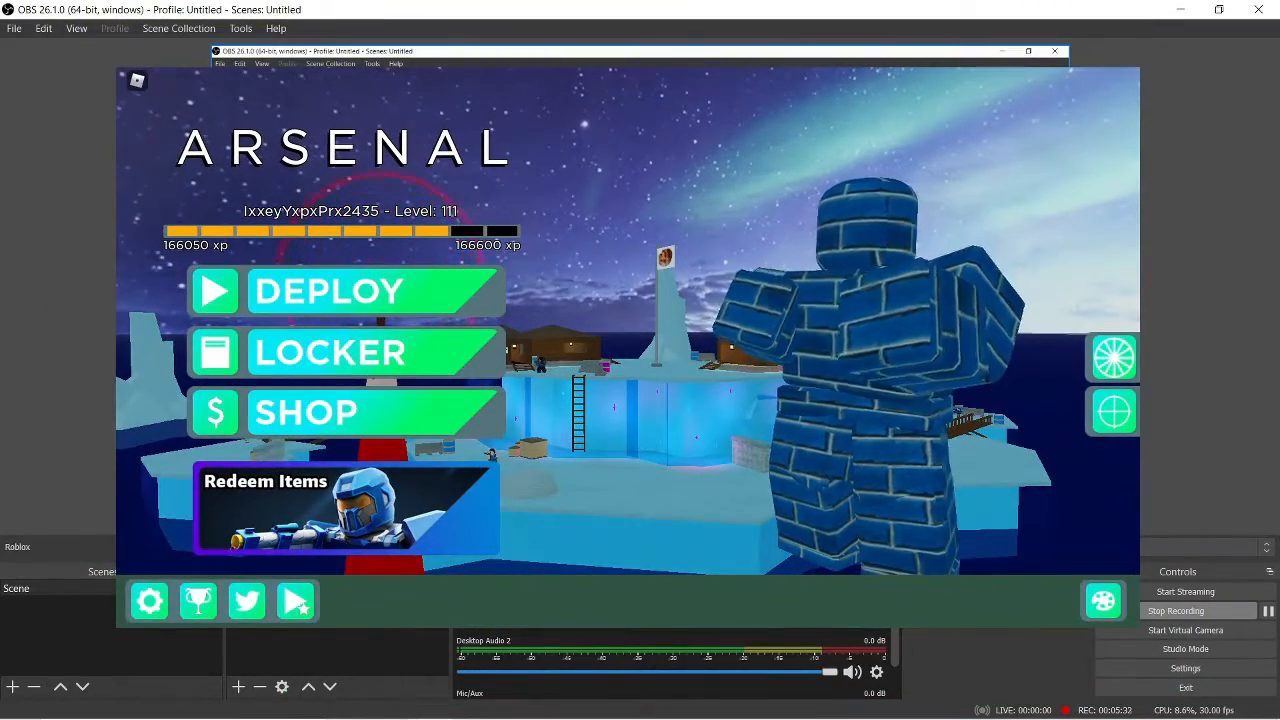
View the actual Roblox window behind the captured image and return to OBS Studio
{"action": "mouse_move", "coordinate": [452, 716]}
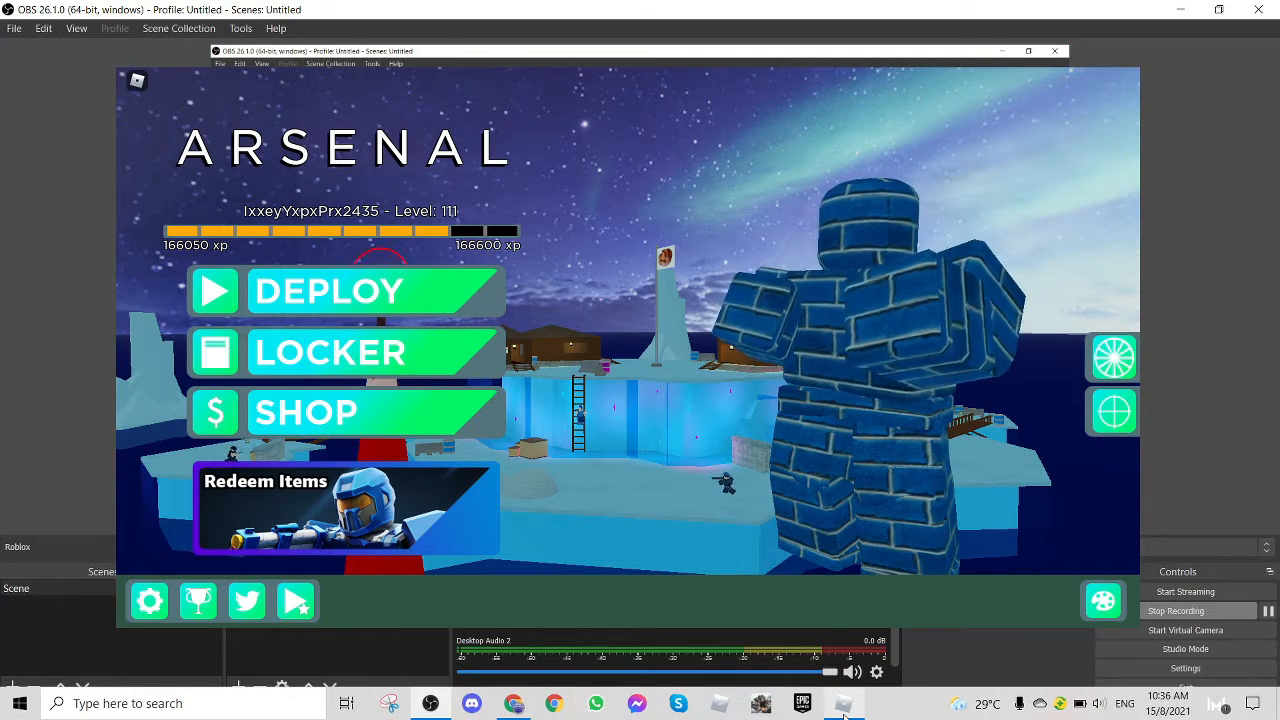
{"action": "left_click", "coordinate": [840, 702]}
{"action": "mouse_move", "coordinate": [515, 716]}
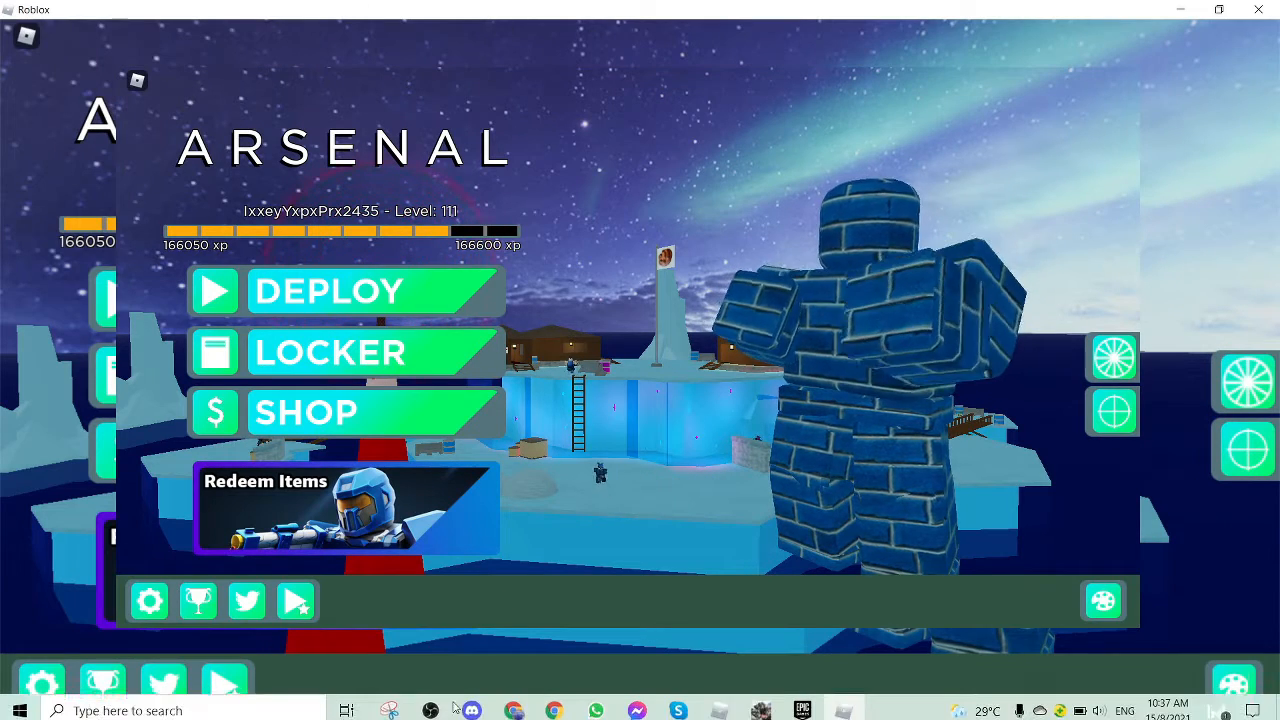
{"action": "left_click", "coordinate": [430, 703]}
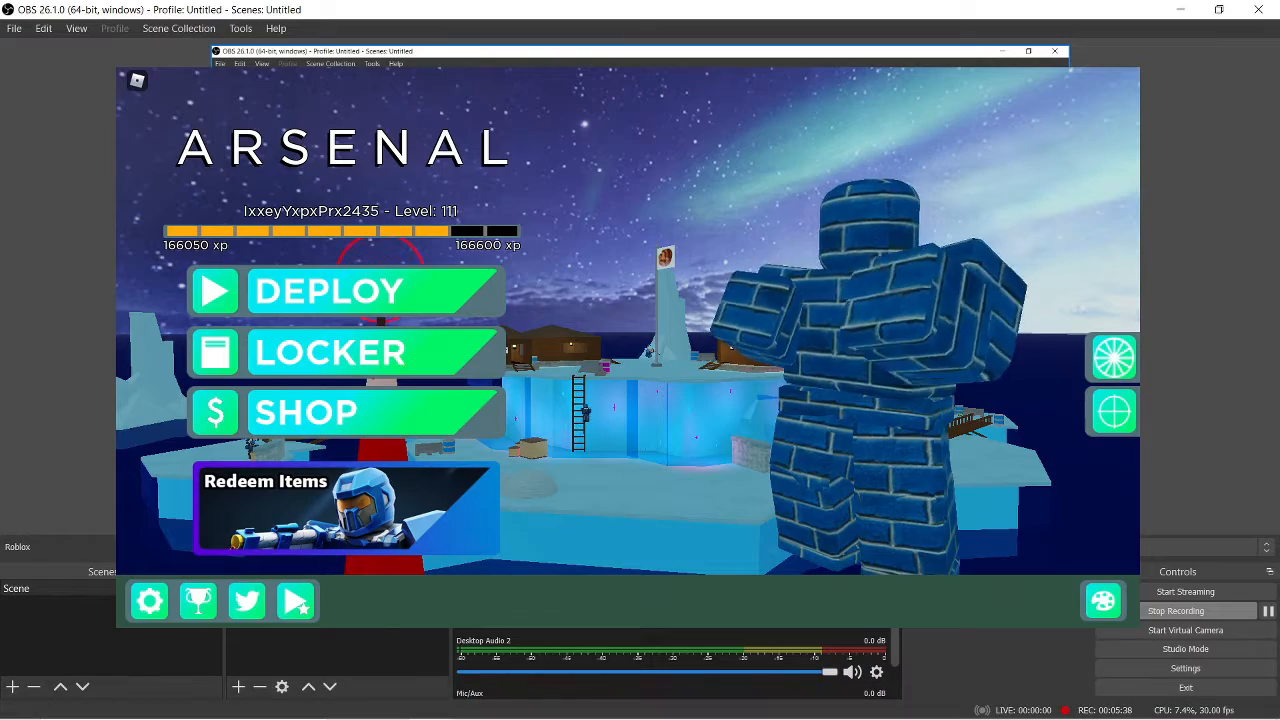
Align the Roblox capture with the canvas's upper-left corner, enlarge it to cover the canvas and shift it slightly left
{"action": "left_click_drag", "start_coordinate": [560, 310], "coordinate": [439, 241]}
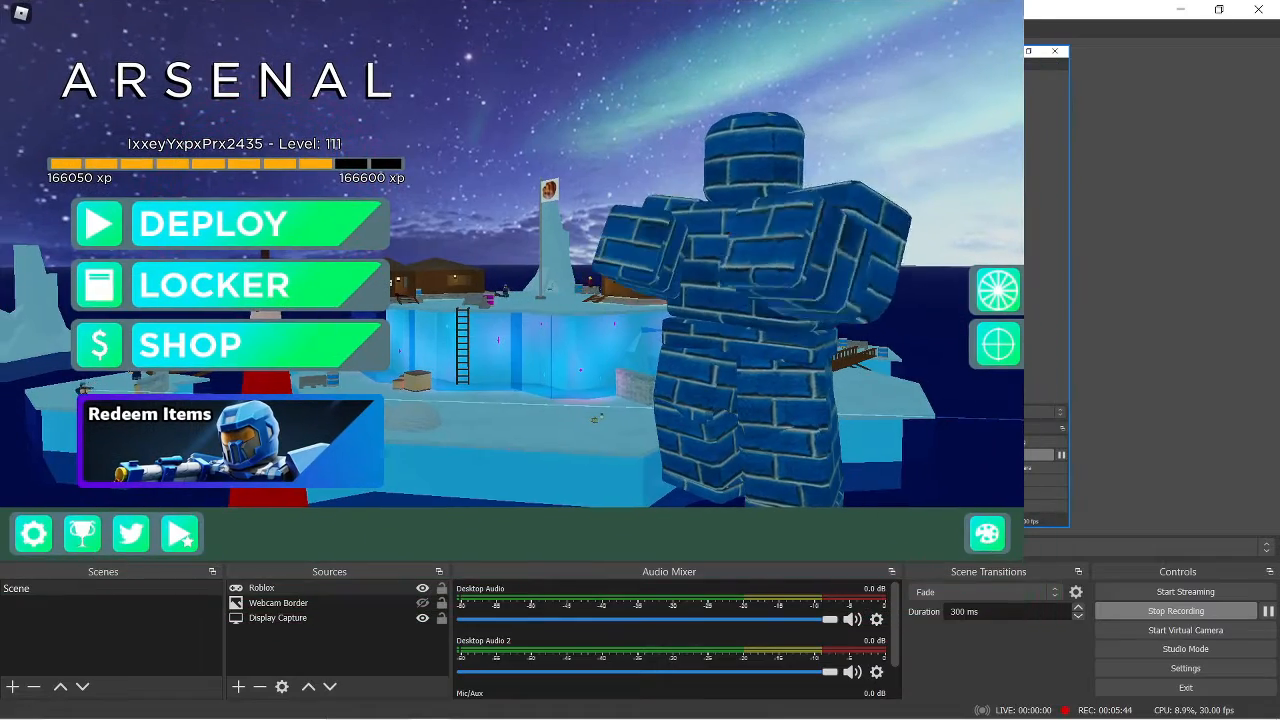
{"action": "left_click_drag", "start_coordinate": [897, 420], "coordinate": [1092, 526]}
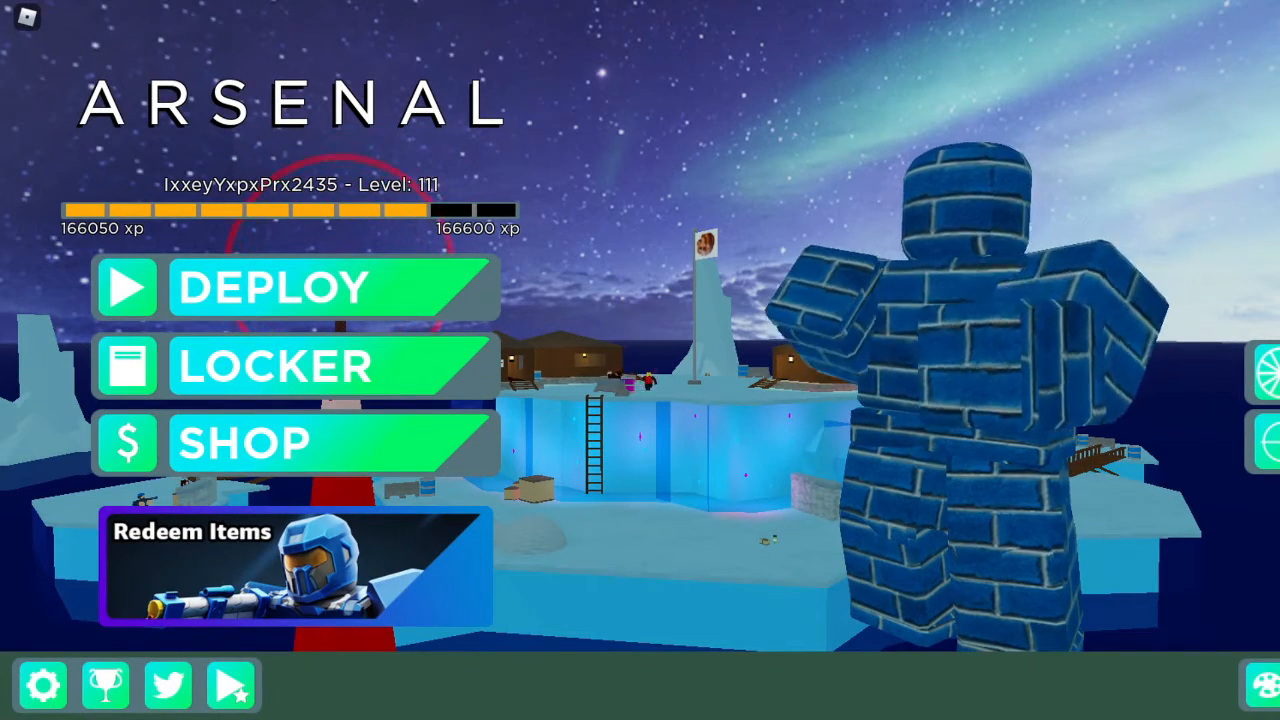
{"action": "left_click_drag", "start_coordinate": [655, 290], "coordinate": [645, 290]}
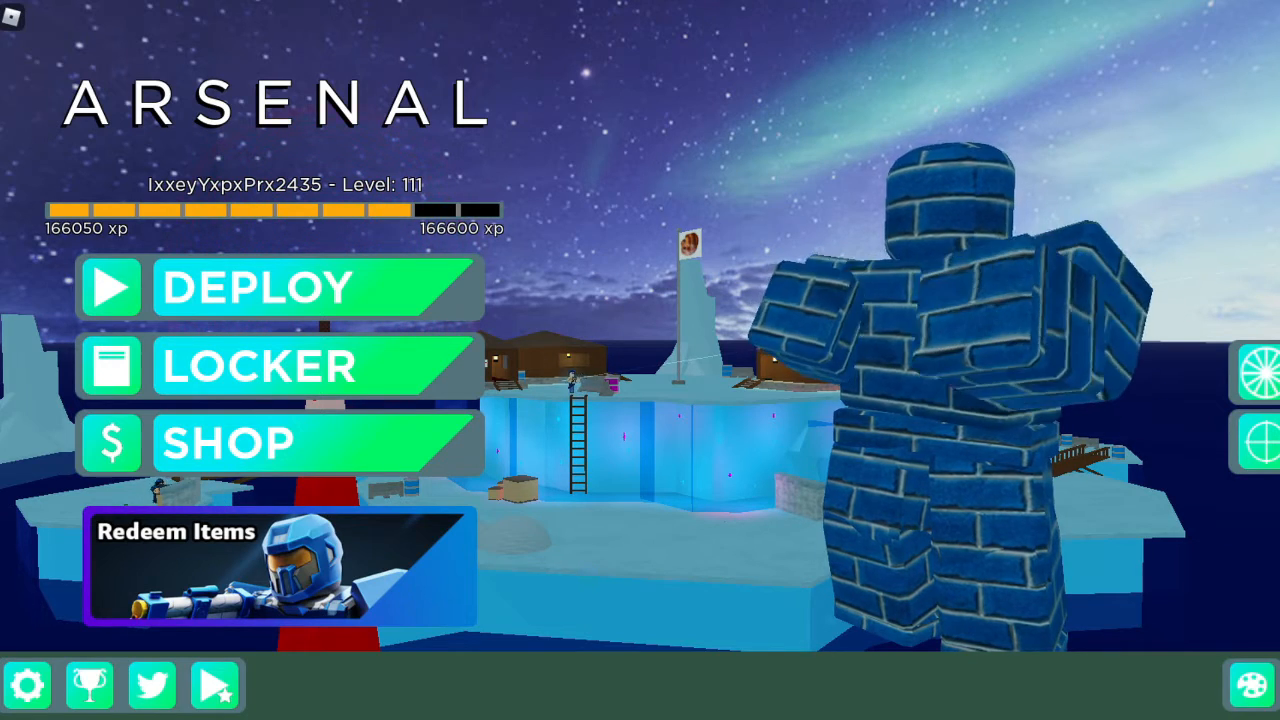
Hide the Roblox source, switch to Chrome, and minimize the Chrome and Roblox windows to reveal the desktop
{"action": "key", "text": "alt+Tab"}
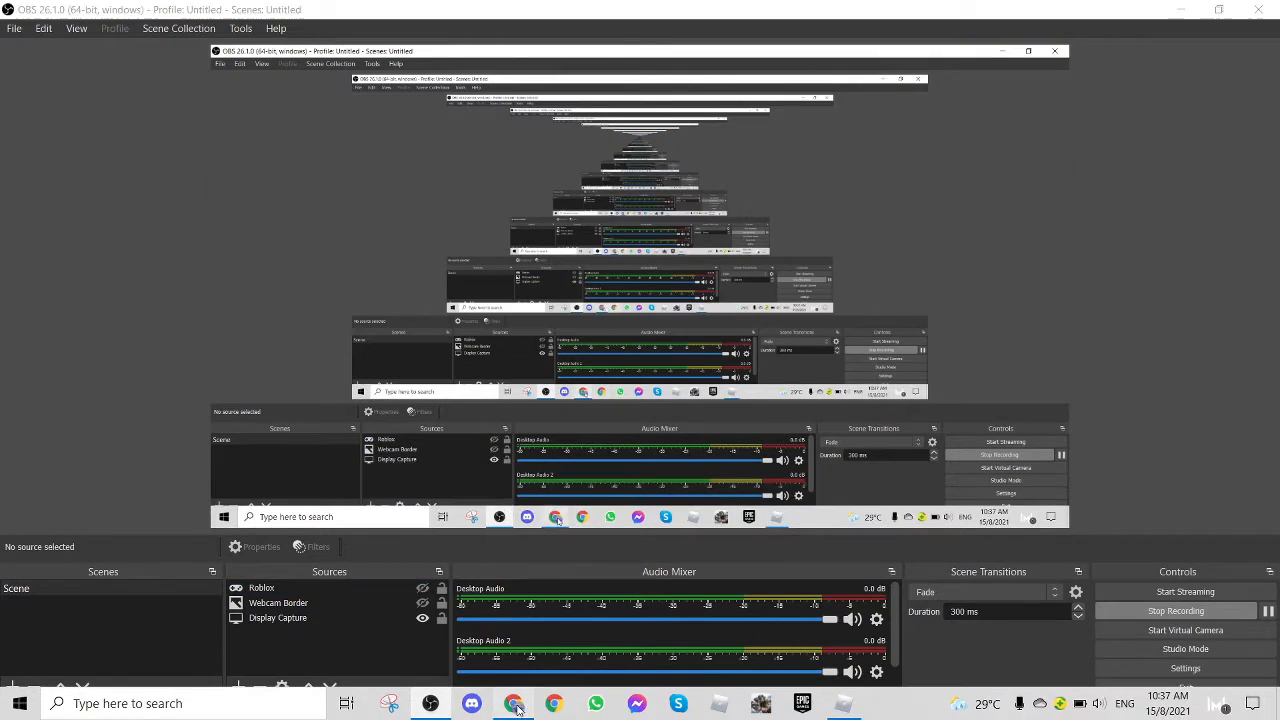
{"action": "left_click", "coordinate": [514, 704]}
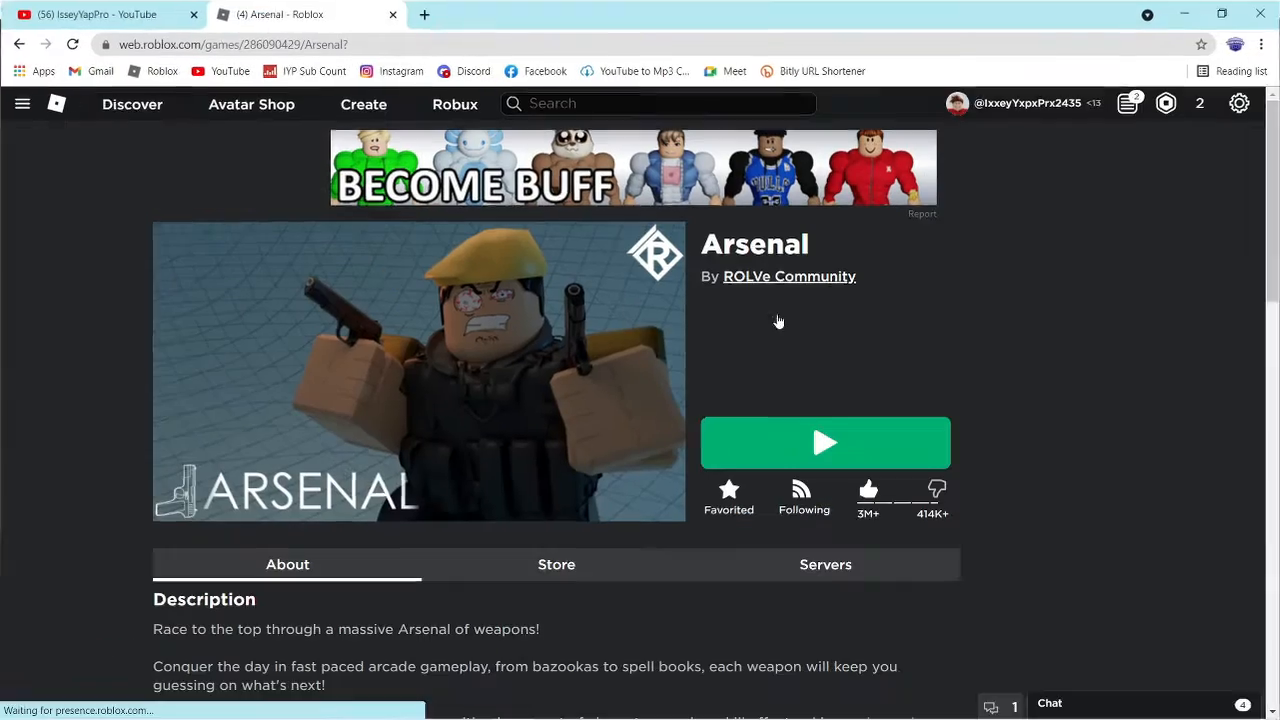
{"action": "left_click", "coordinate": [1185, 9]}
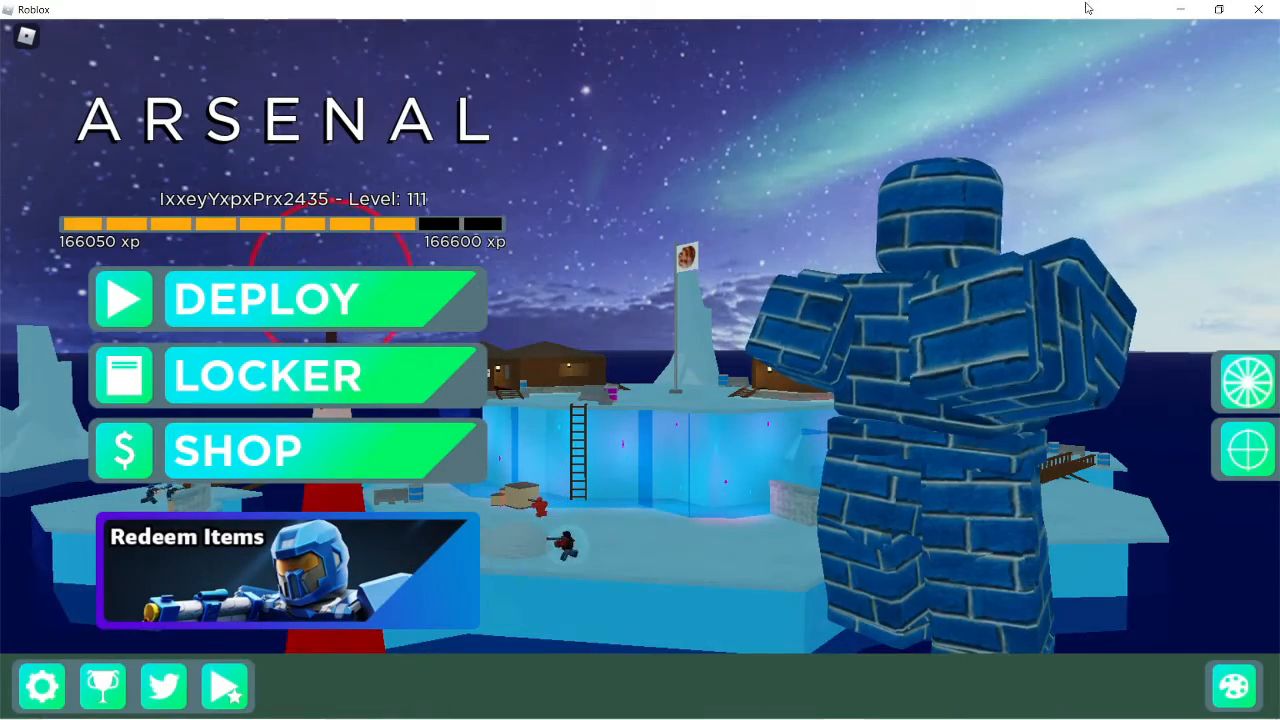
{"action": "left_click", "coordinate": [1180, 9]}
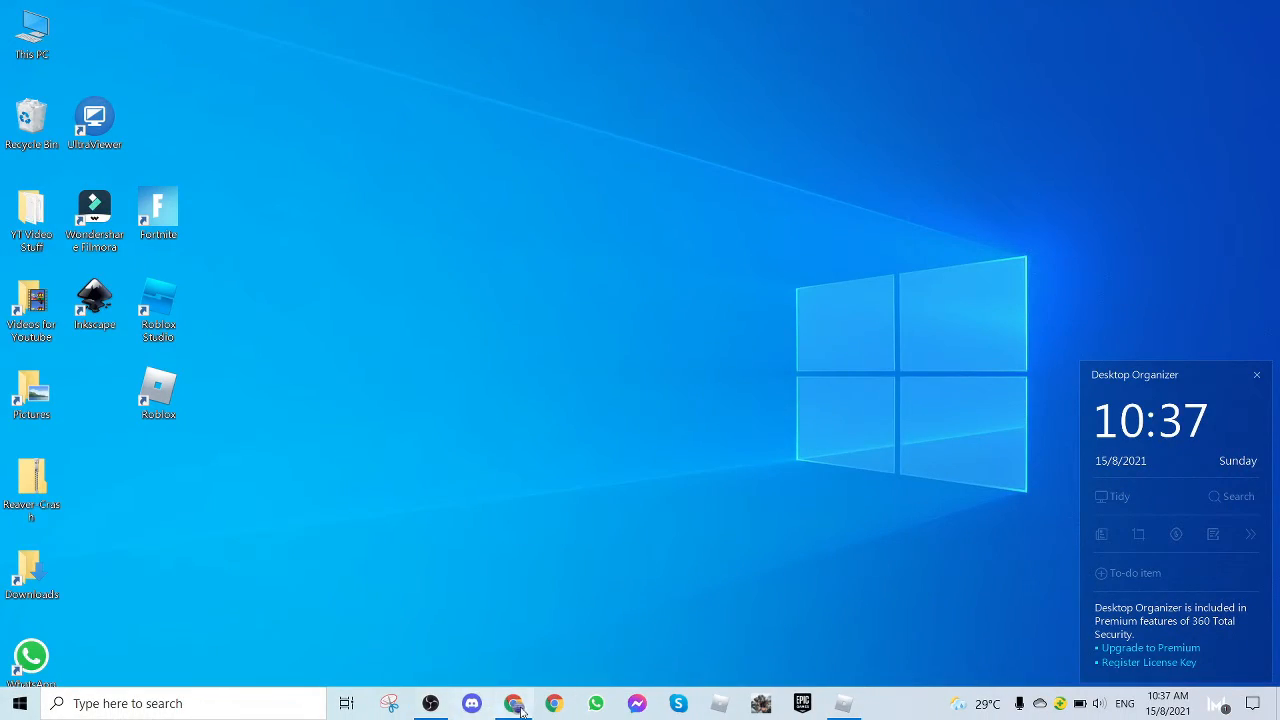
Bring OBS Studio back up, switch to the Roblox window and return to OBS Studio
{"action": "left_click", "coordinate": [430, 703]}
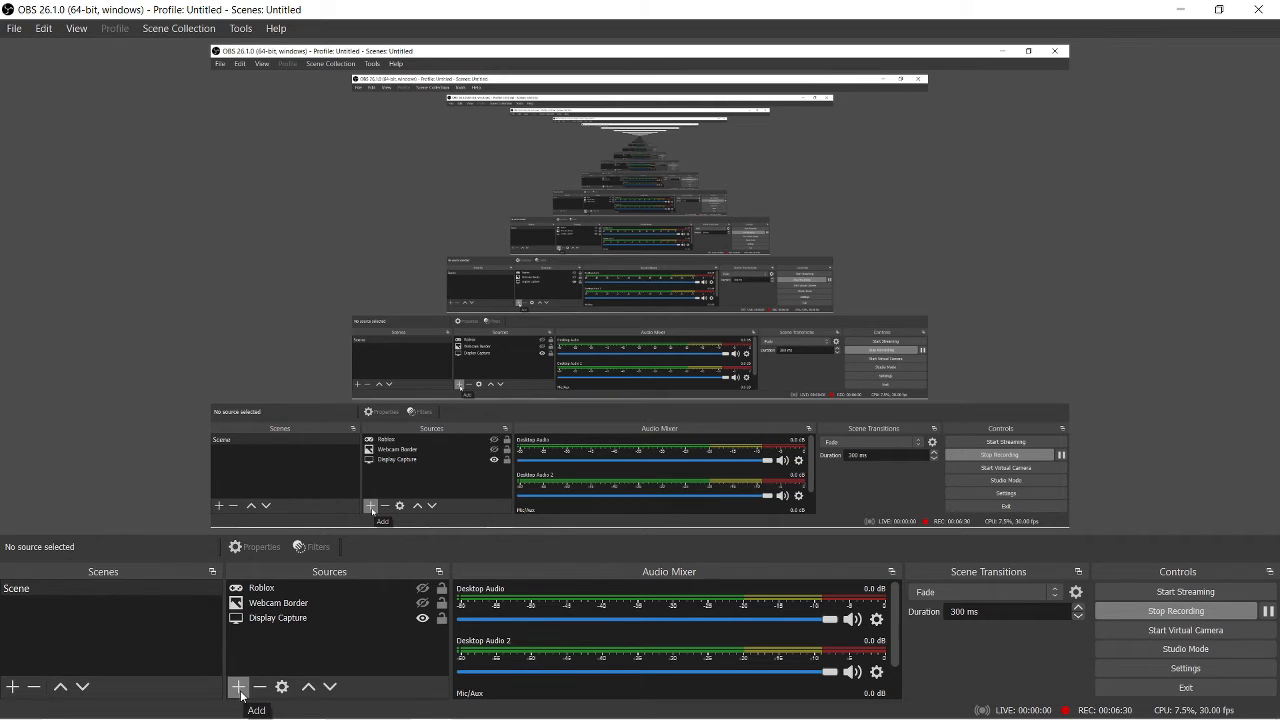
{"action": "mouse_move", "coordinate": [560, 717]}
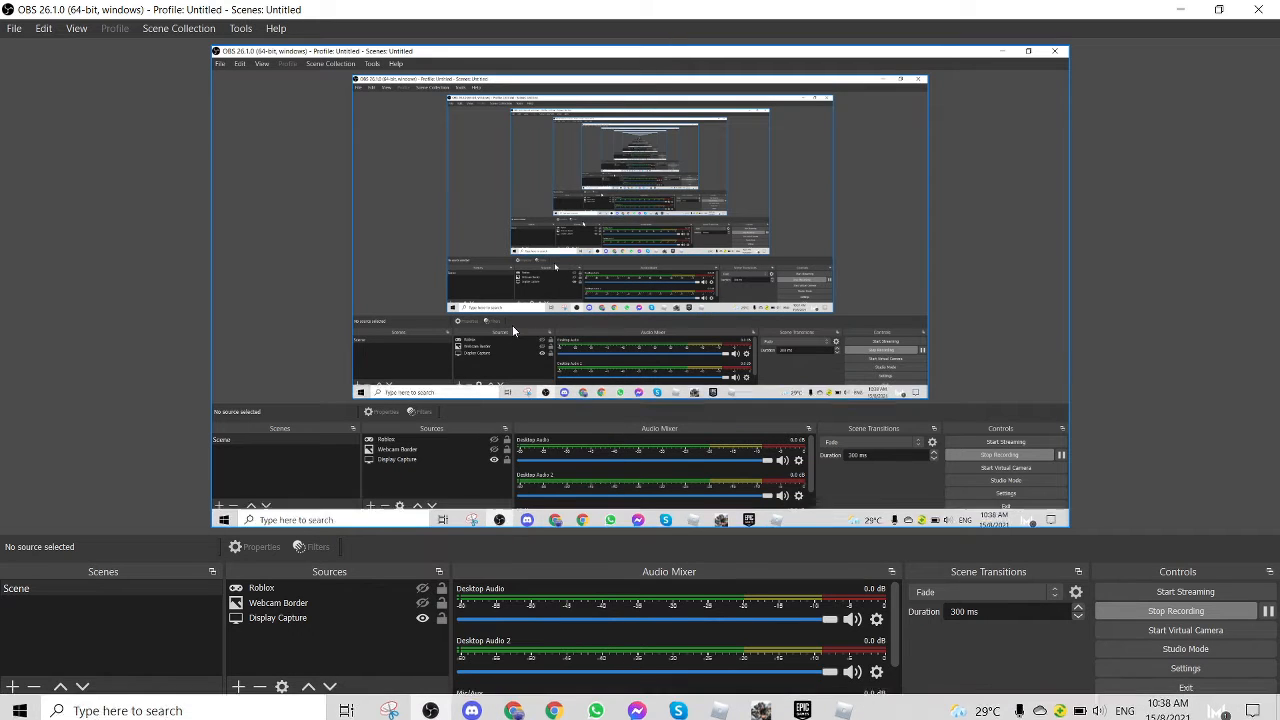
{"action": "left_click", "coordinate": [844, 708]}
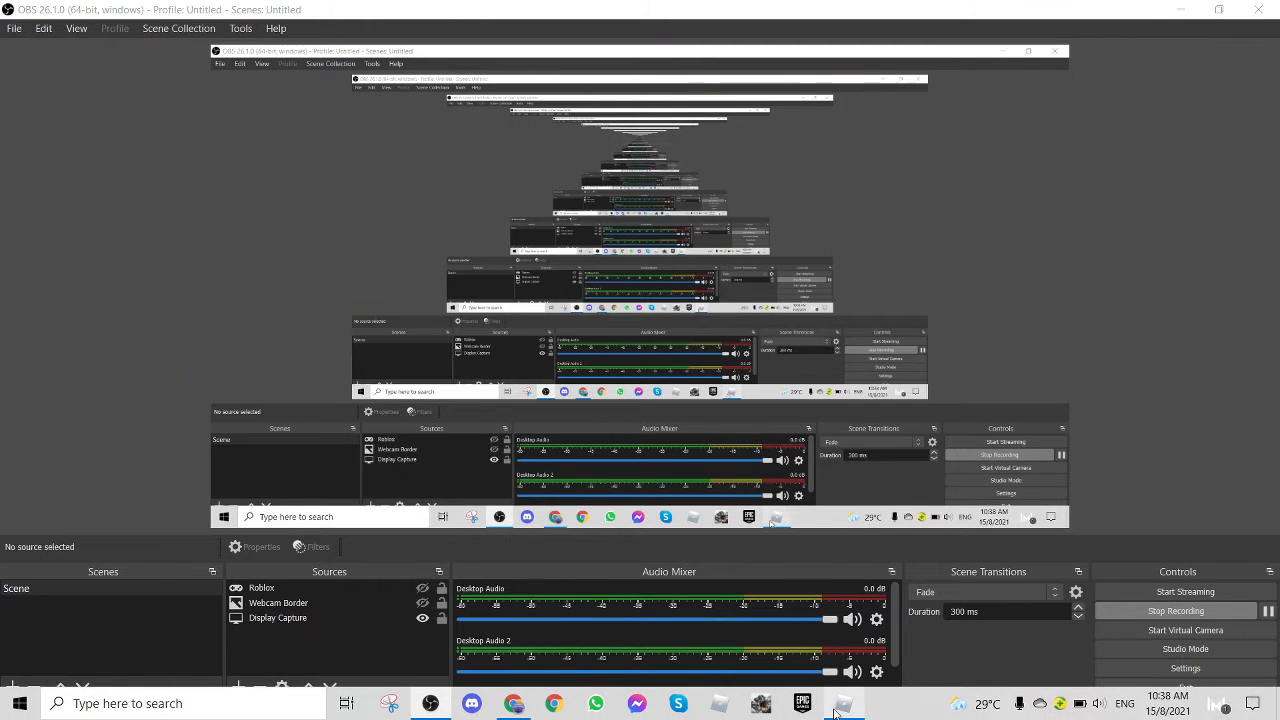
{"action": "key", "text": "alt+Tab"}
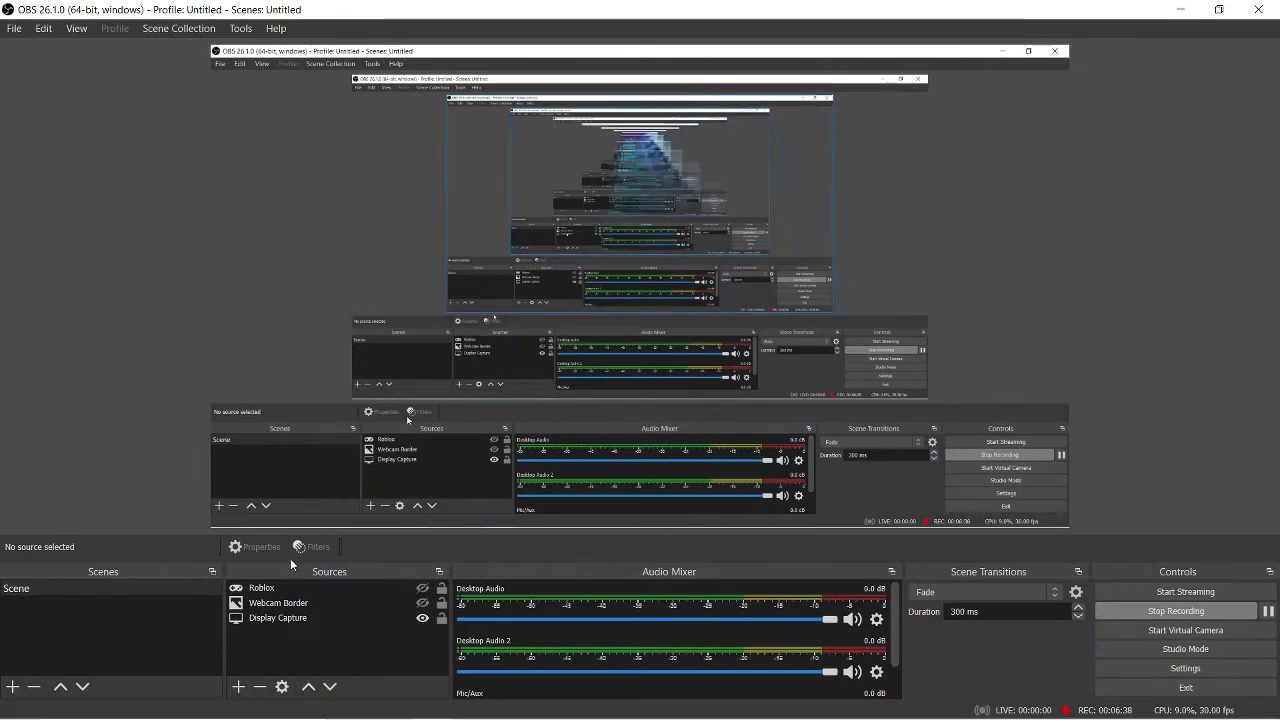
Make the Roblox source visible again, nudge it slightly left on the canvas and reselect it among the sources
{"action": "left_click", "coordinate": [295, 592]}
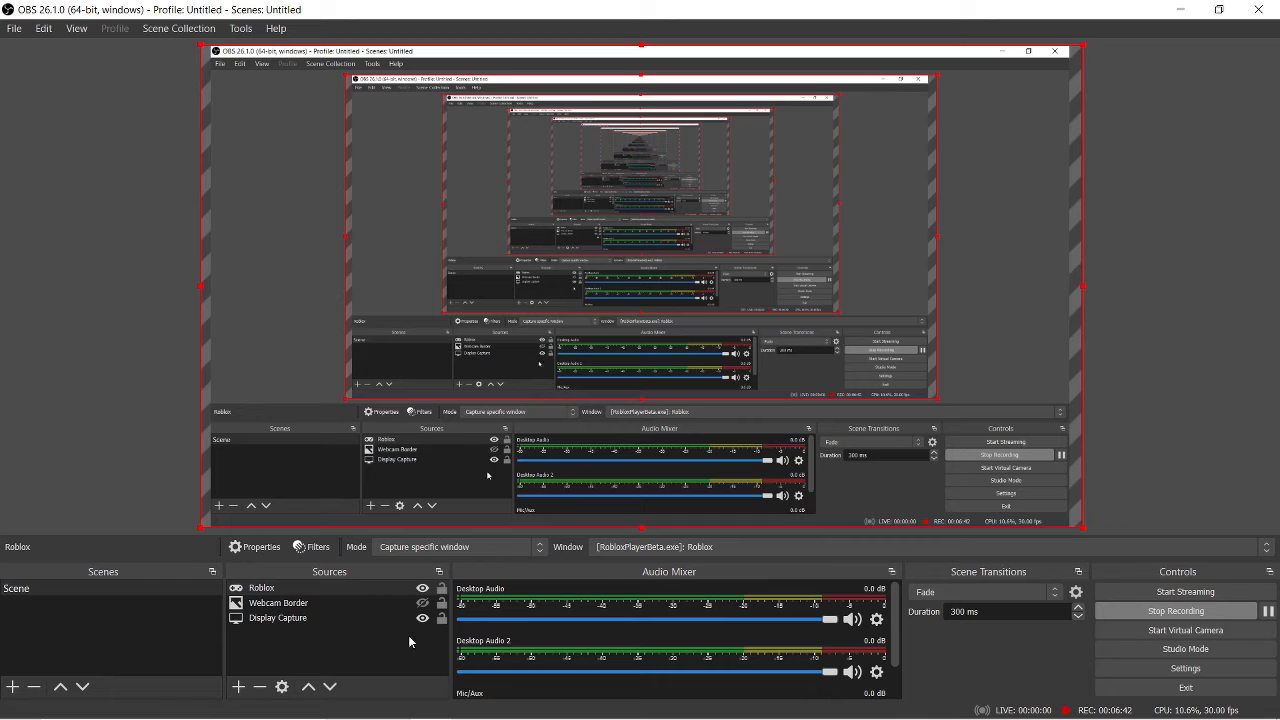
{"action": "mouse_move", "coordinate": [433, 352]}
{"action": "left_mouse_down"}
{"action": "mouse_move", "coordinate": [405, 398]}
{"action": "mouse_move", "coordinate": [308, 436]}
{"action": "mouse_move", "coordinate": [445, 350]}
{"action": "mouse_move", "coordinate": [425, 356]}
{"action": "left_mouse_up"}
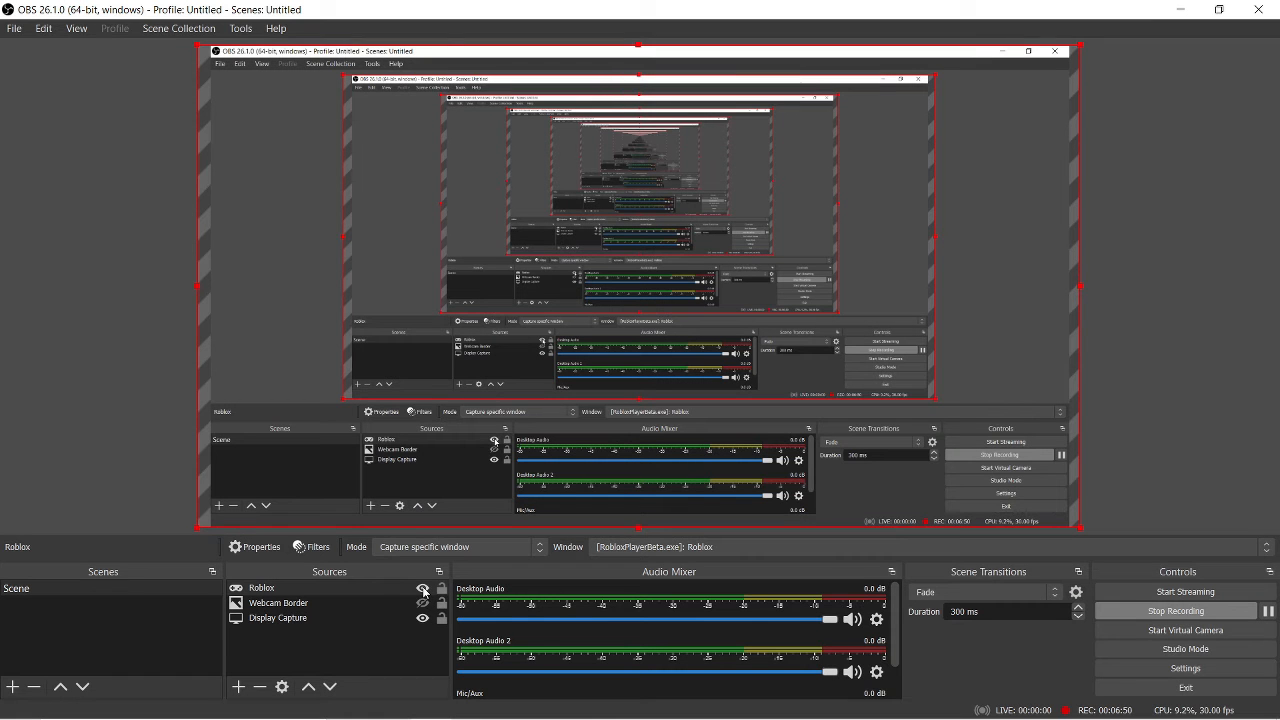
{"action": "left_click", "coordinate": [423, 589]}
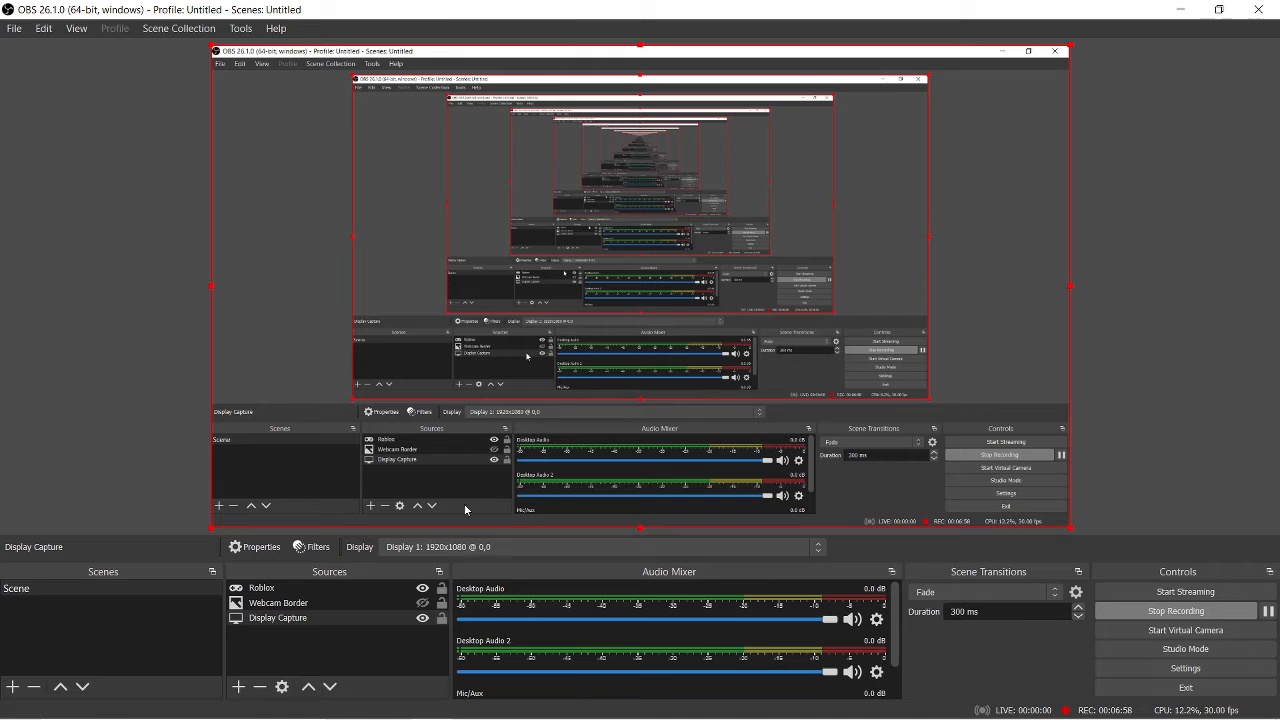
{"action": "left_click", "coordinate": [361, 588]}
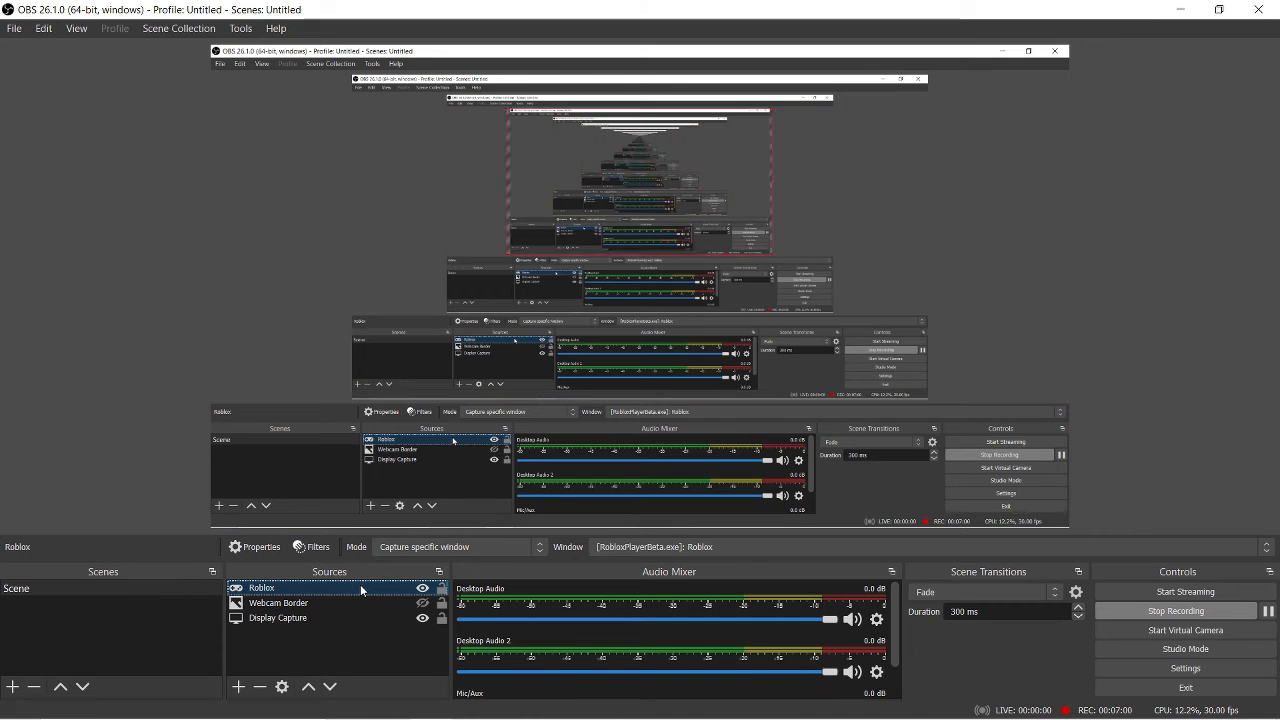